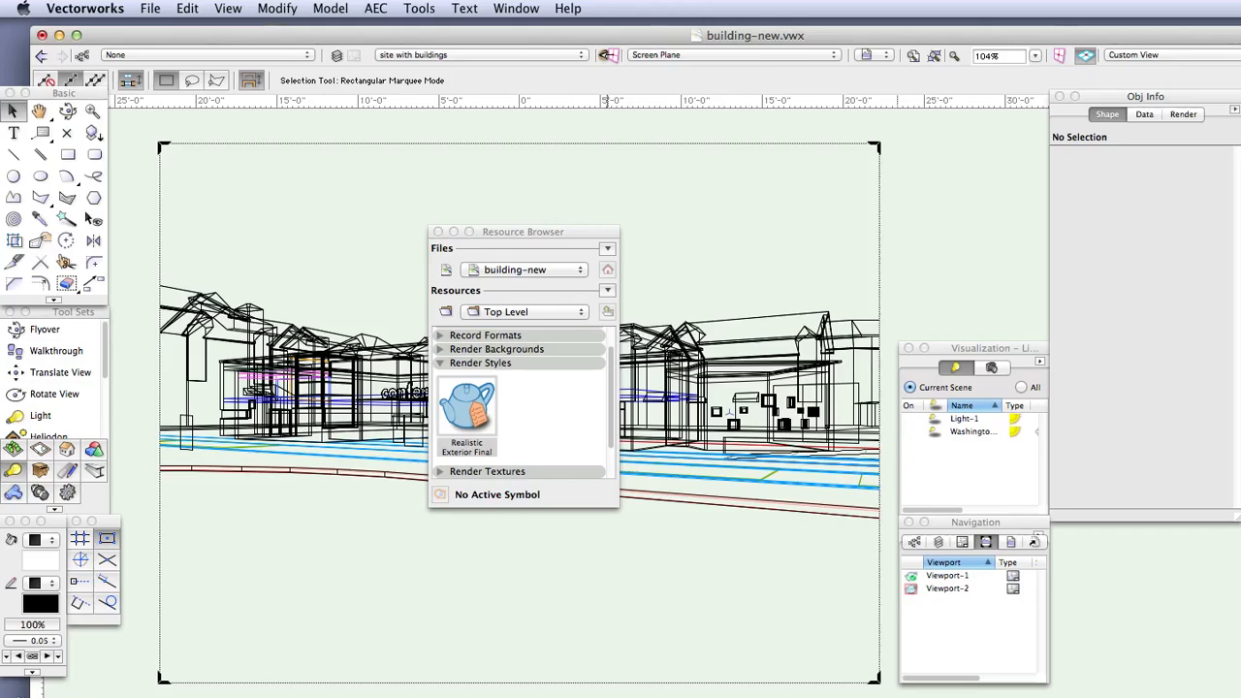
Review the options, quality, lighting and background settings of the Realistic Exterior Final Renderworks style
click(474, 409)
right_click(474, 409)
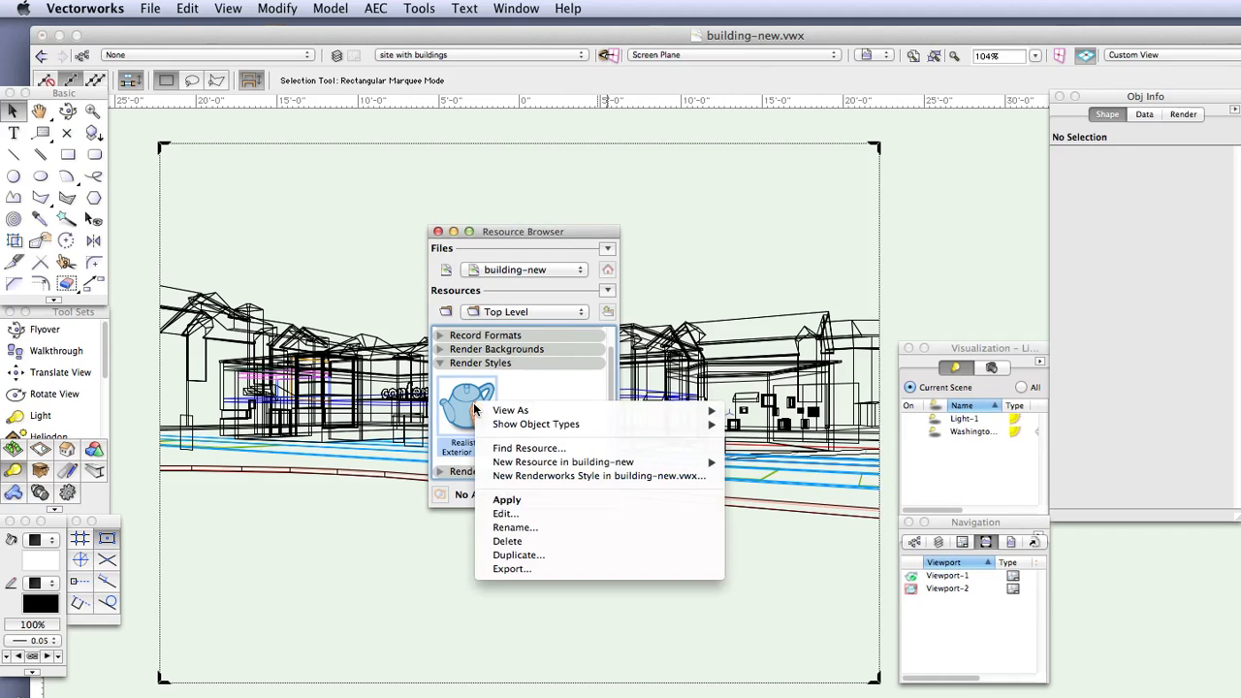
click(500, 514)
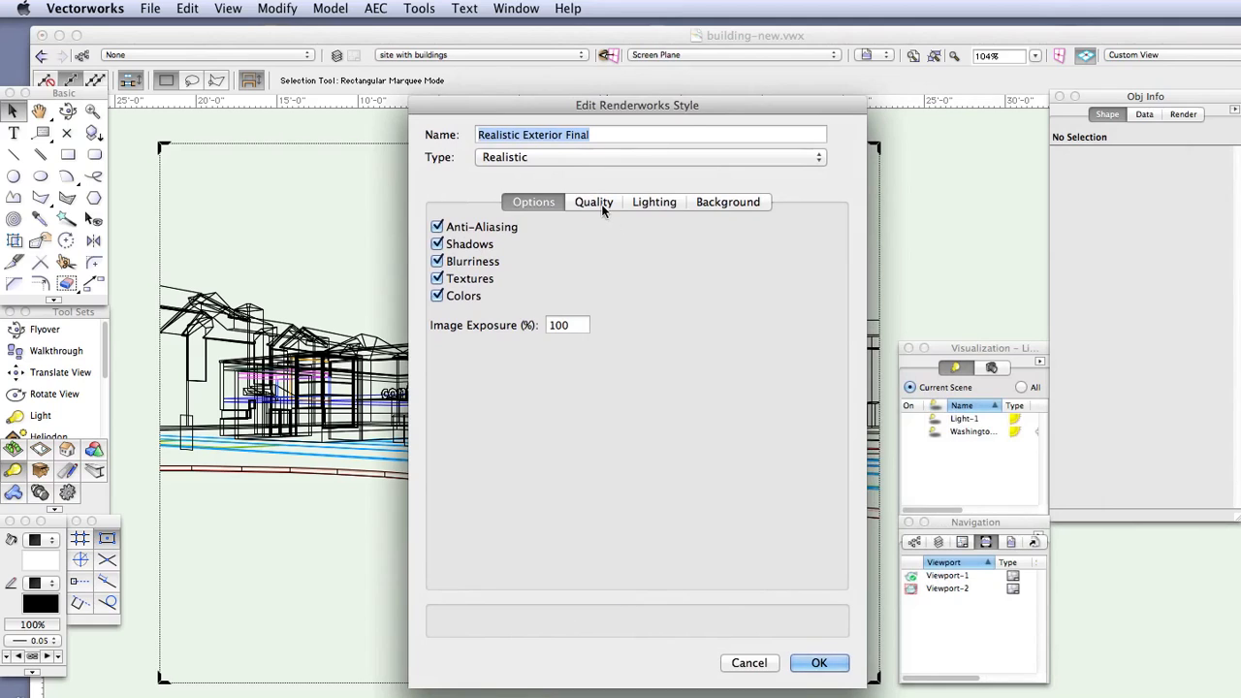
click(599, 202)
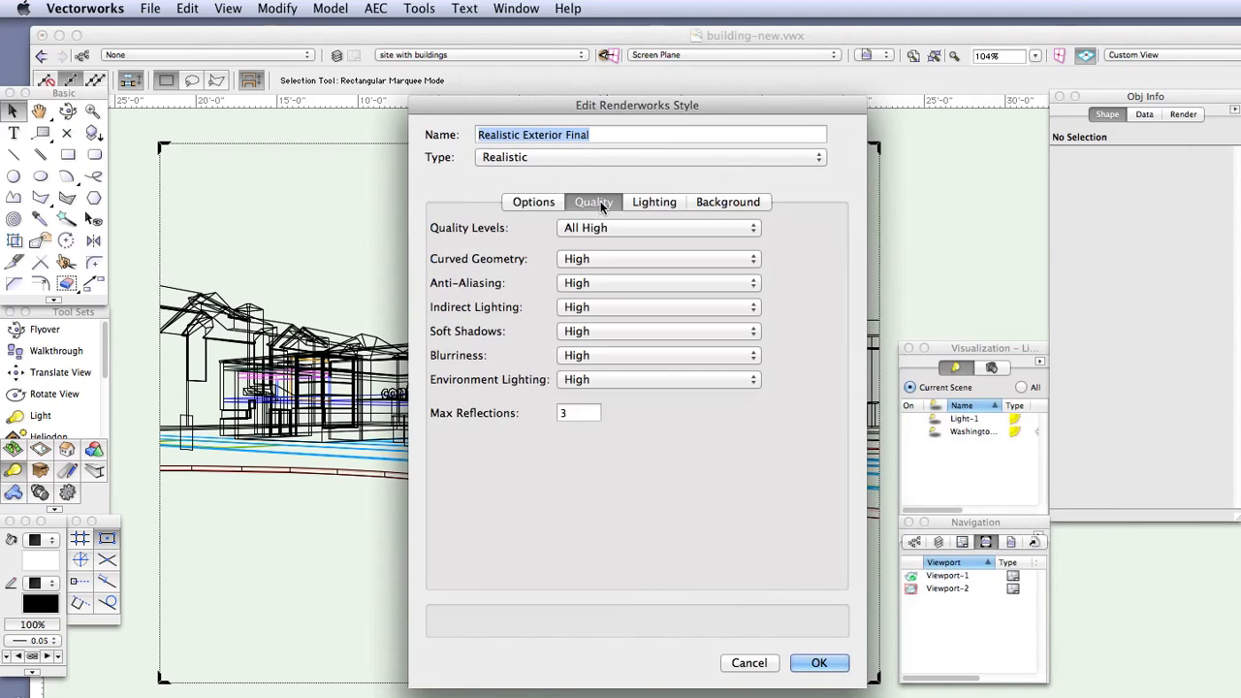
click(654, 202)
click(713, 202)
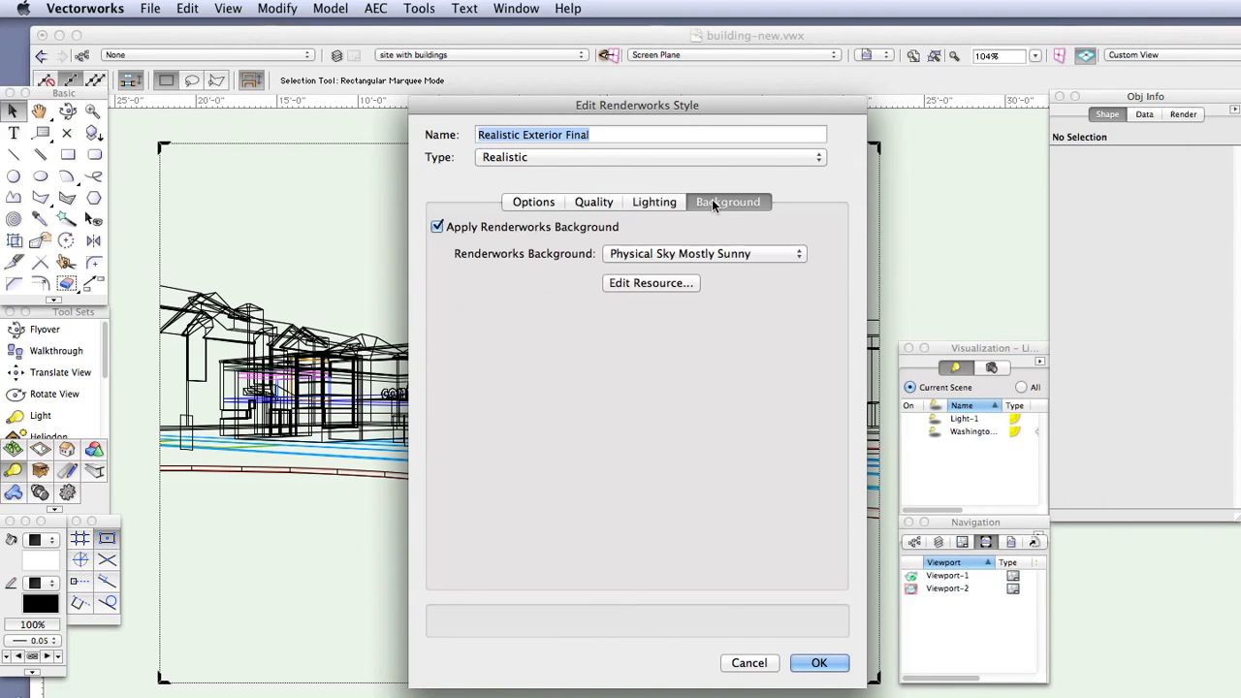
click(546, 202)
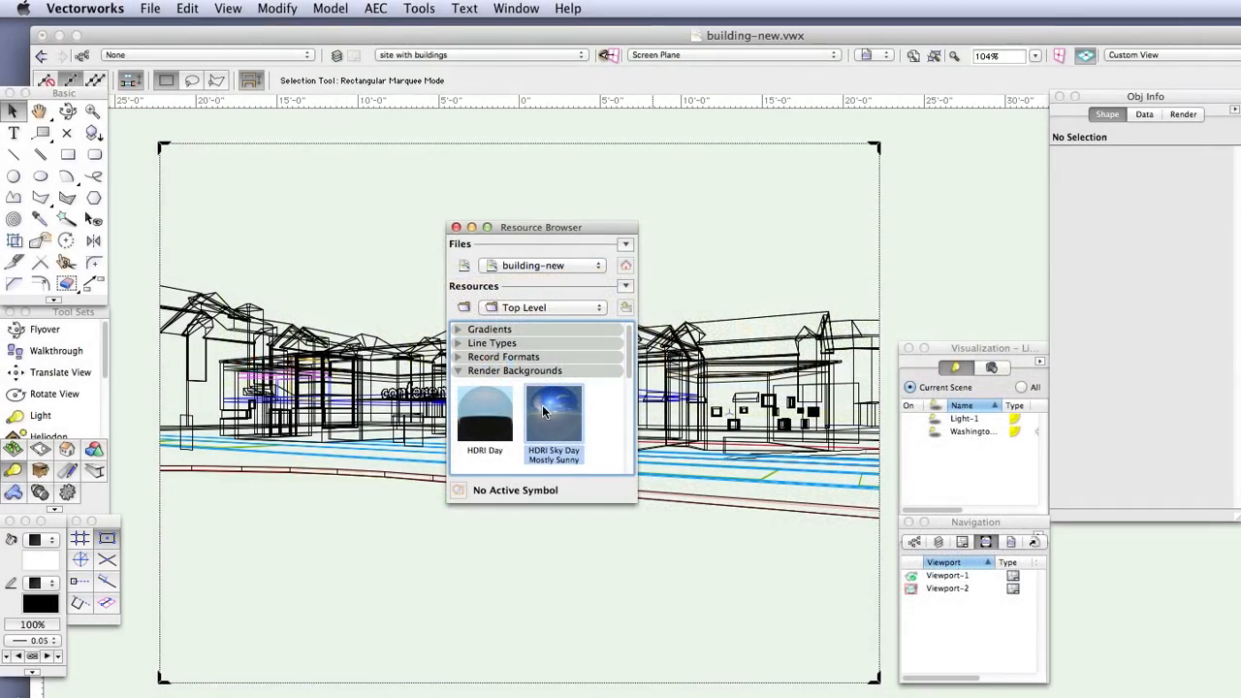
Inspect the Image Environment (HDRI) options of the HDRI Sky Day Mostly Sunny render background
right_click(543, 412)
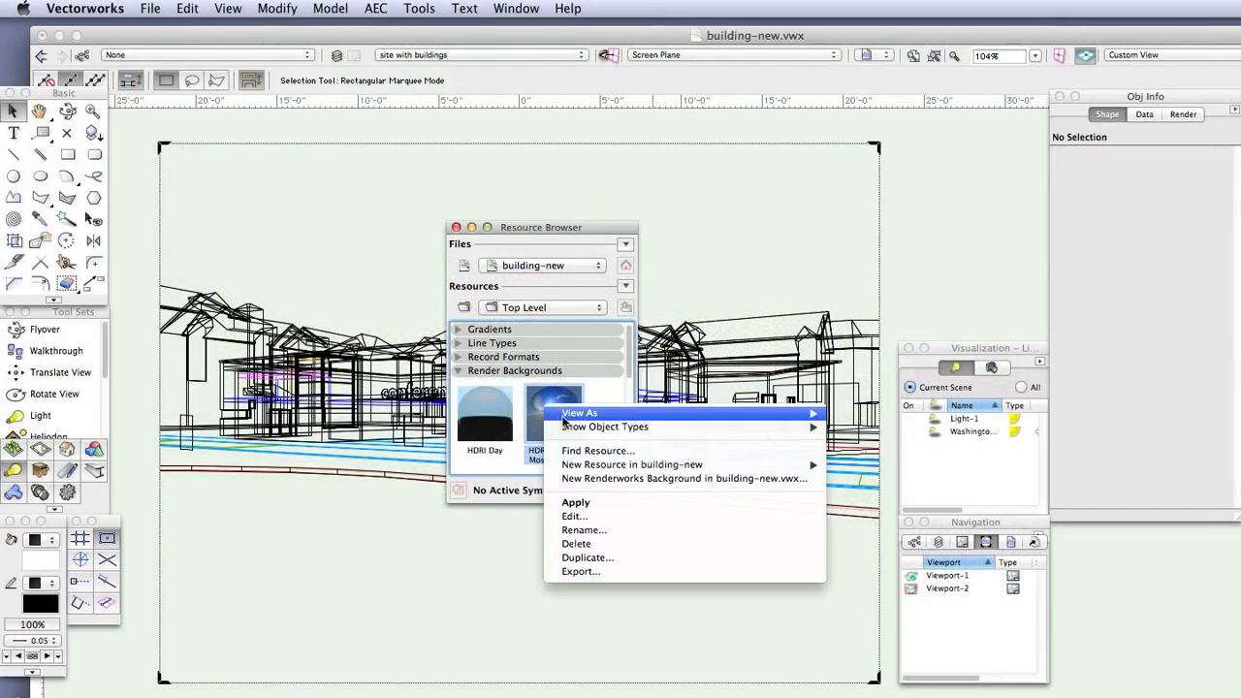
click(628, 512)
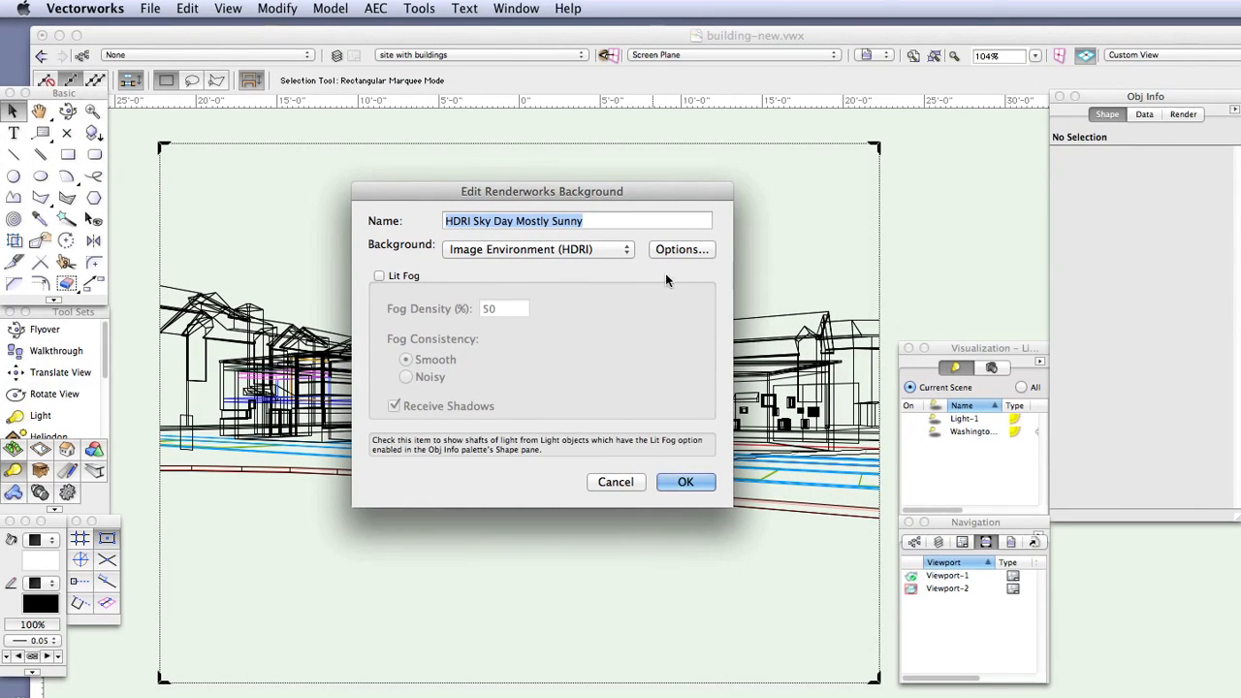
click(676, 249)
drag(934, 249, 388, 207)
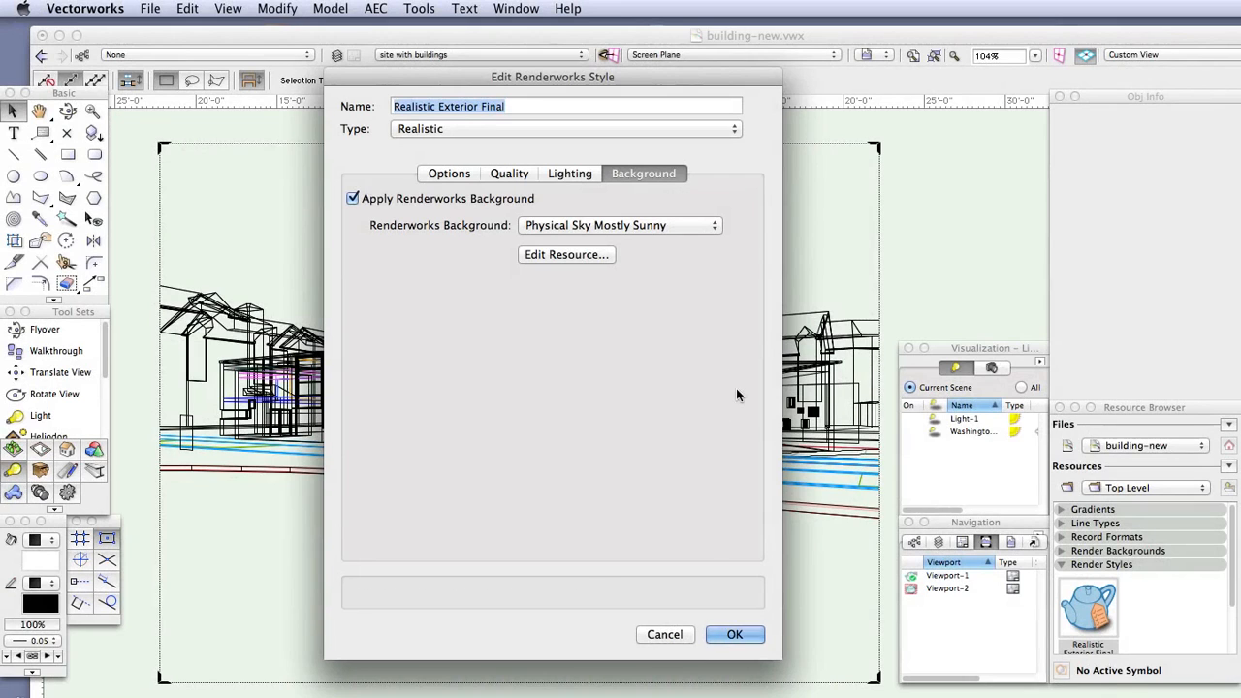
Choose Physical Sky Mostly Sunny as the Renderworks background of the Realistic Exterior Final style
click(647, 232)
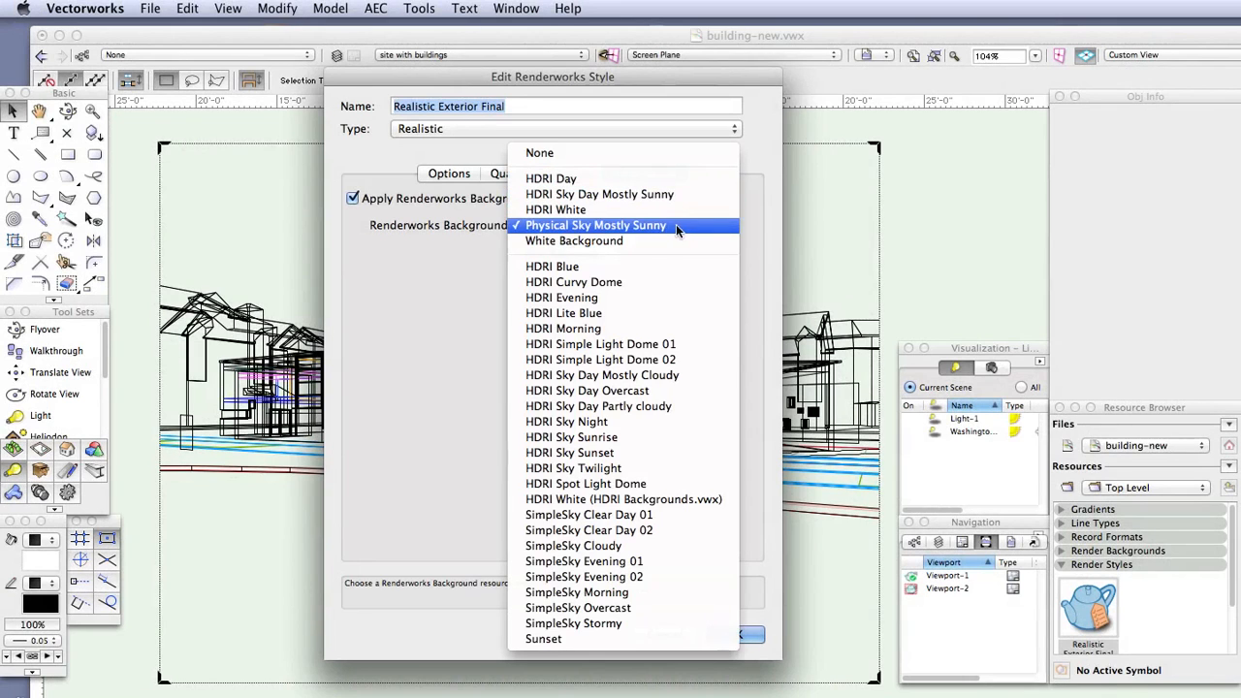
click(677, 224)
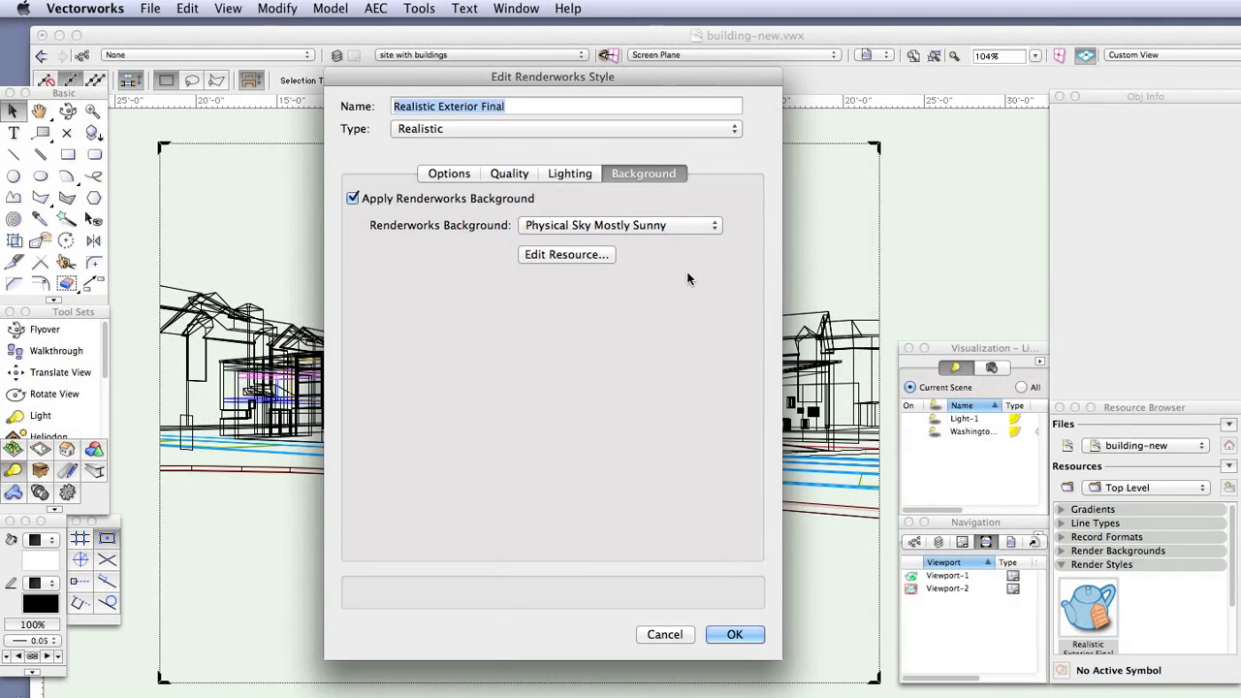
click(734, 634)
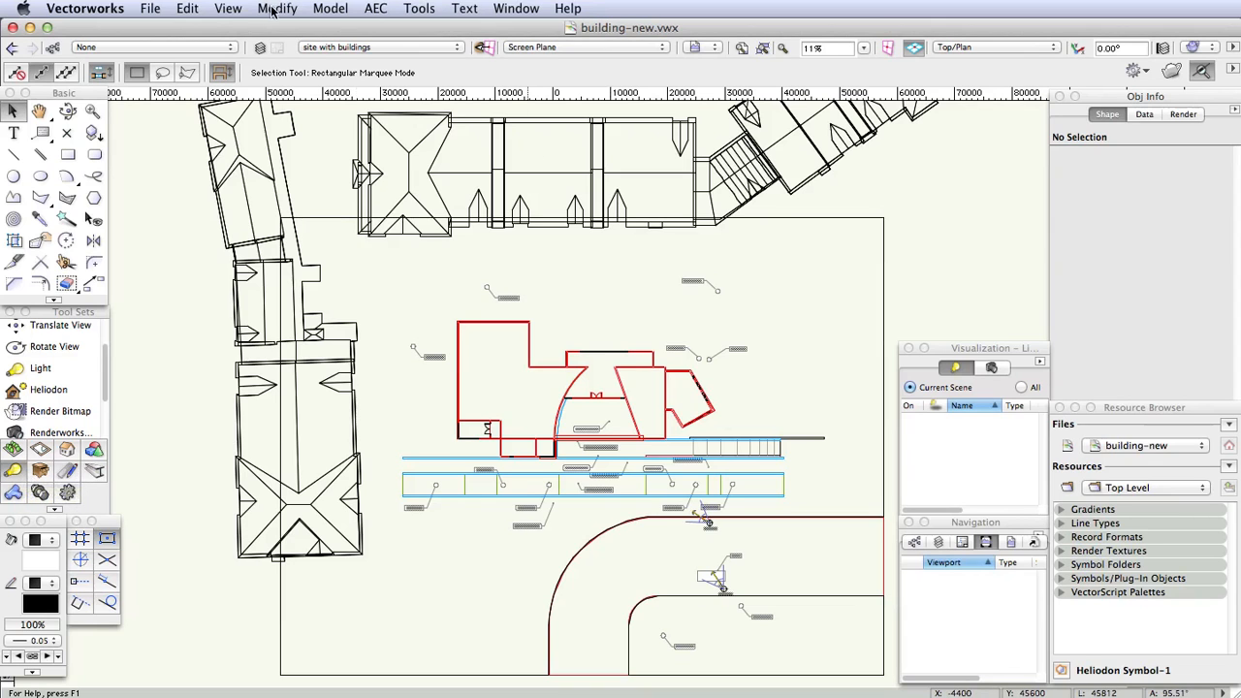
In Top/Plan view, insert a Heliodon just in front of the building at about X 11348, Y -13625
click(227, 9)
mouse_move(349, 77)
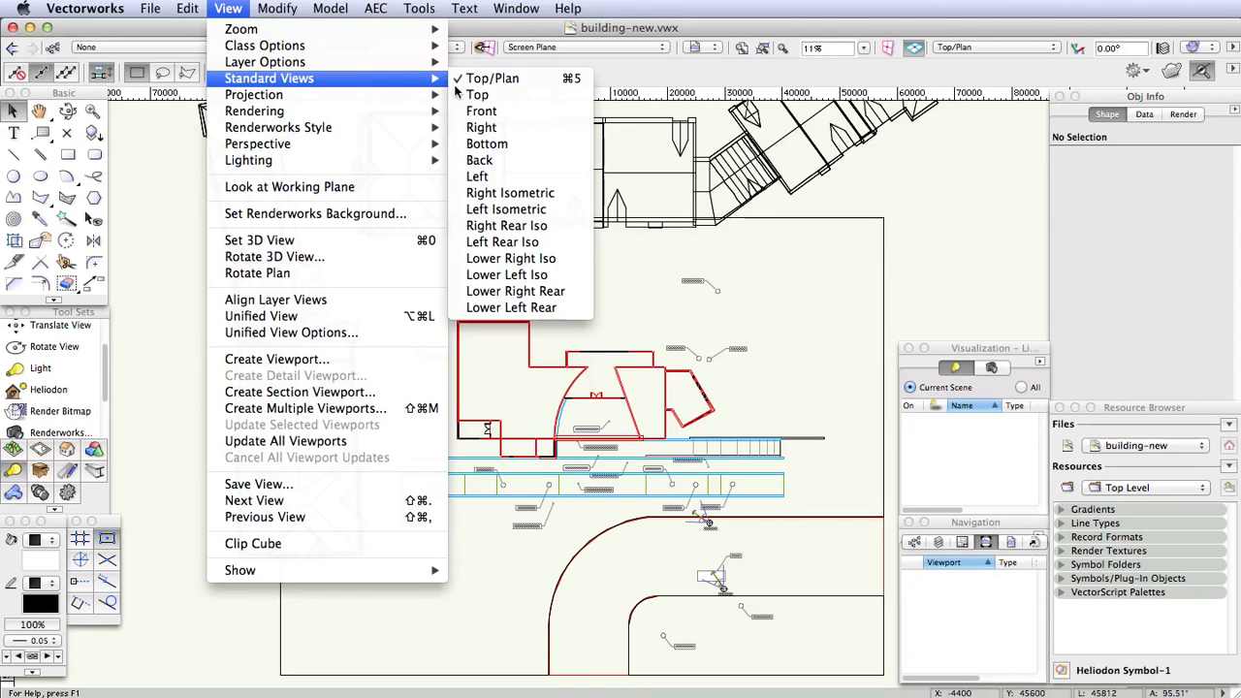
click(494, 77)
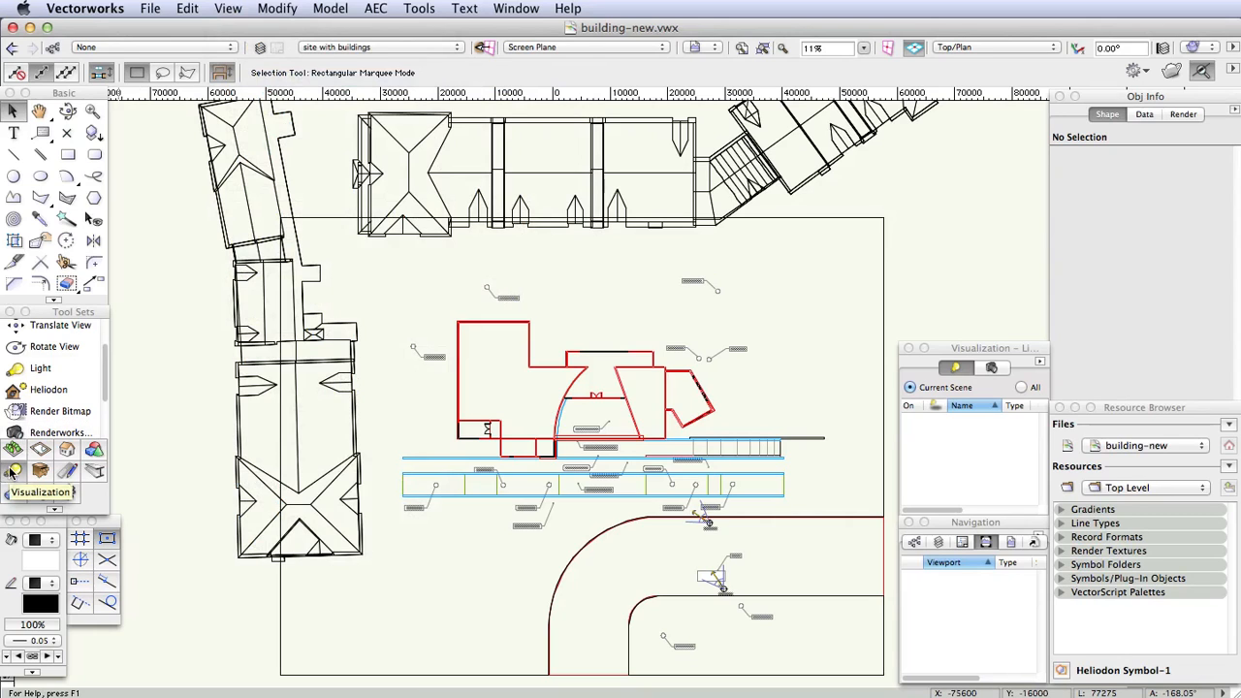
click(41, 388)
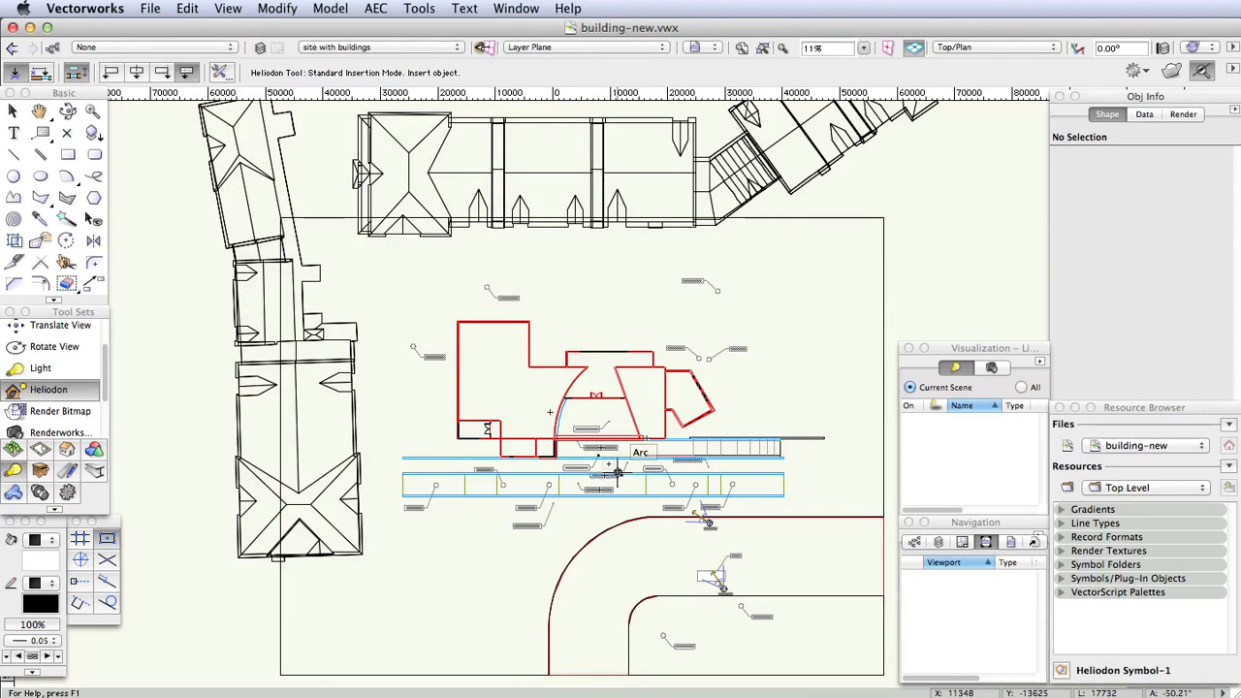
click(616, 472)
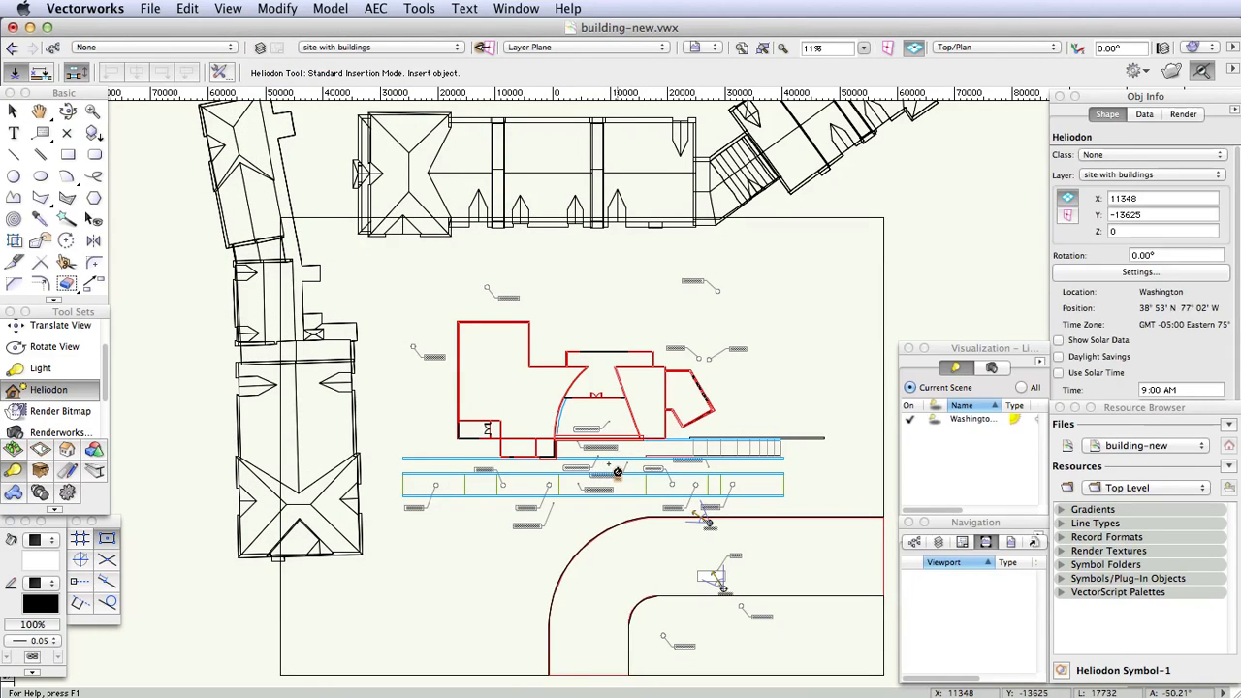
Move the heliodon clear of the LADY WITH DOGS label, to about X 11341, Y -12107
scroll(610, 470, up, 5)
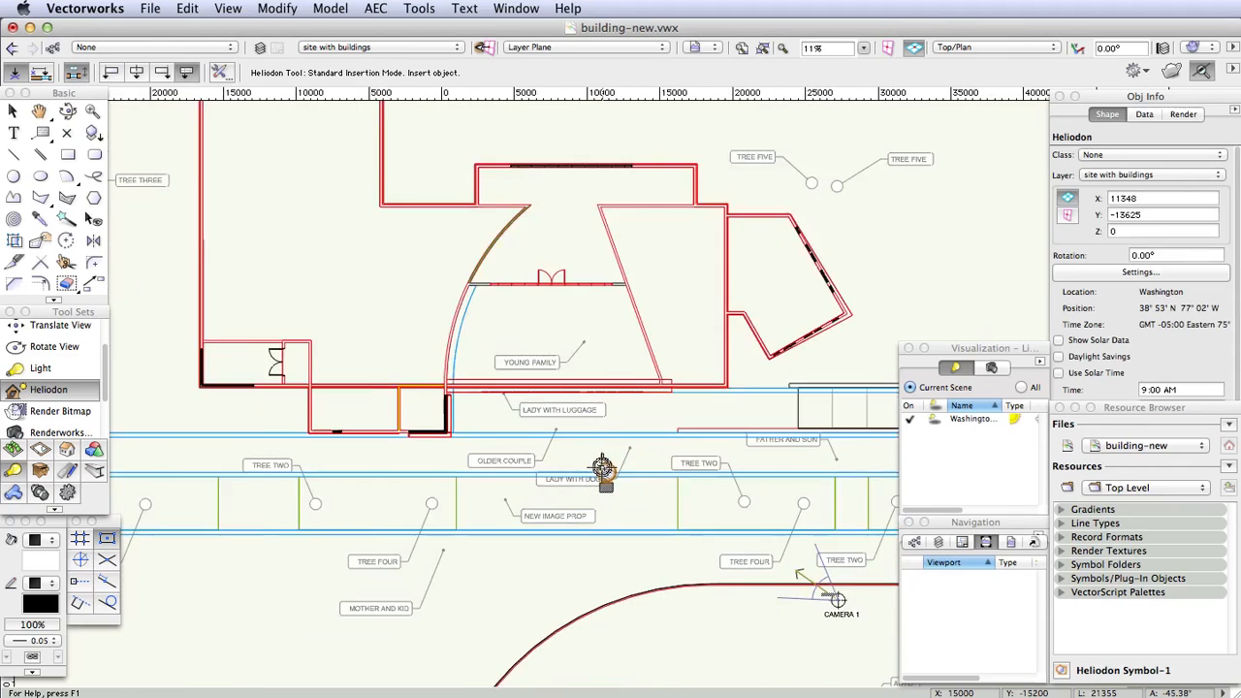
scroll(603, 468, up, 8)
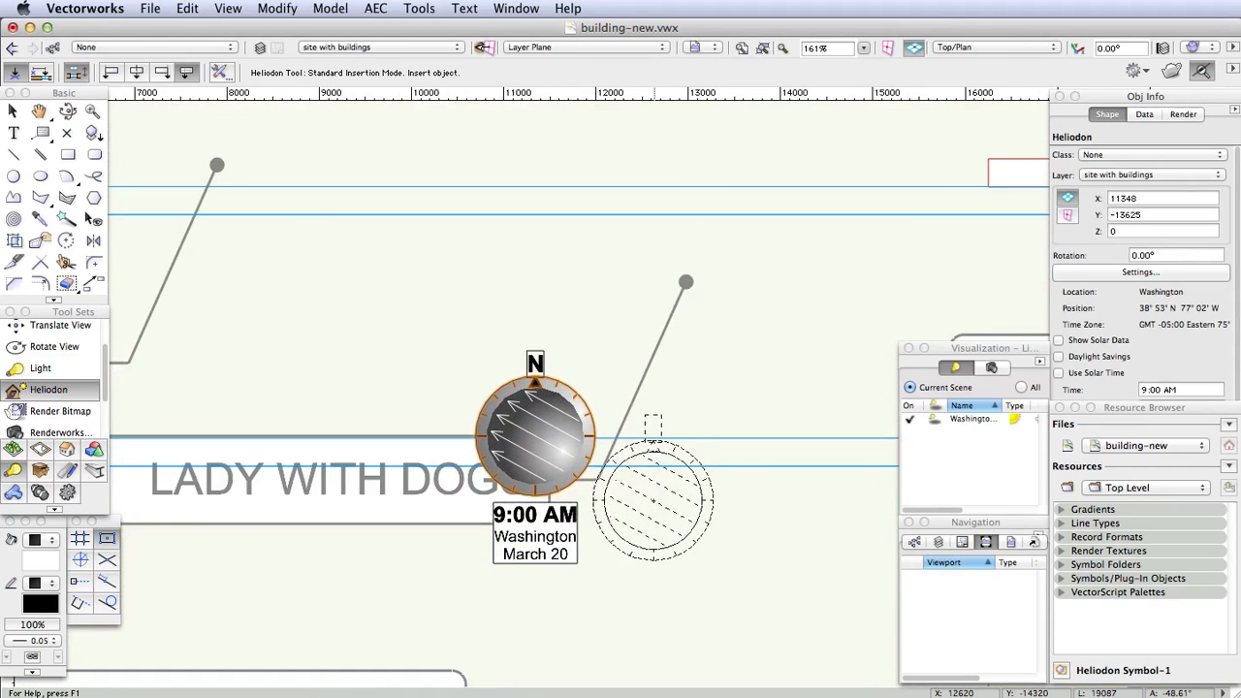
scroll(653, 500, up, 2)
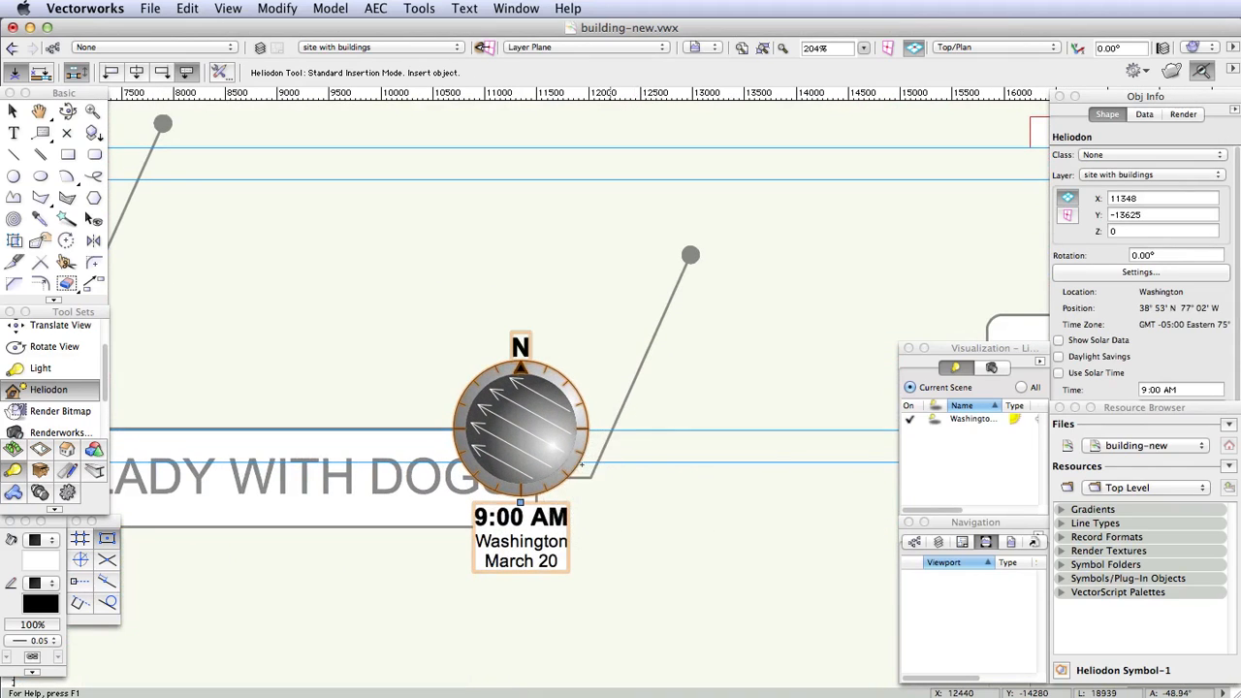
key(x)
drag(537, 444, 620, 488)
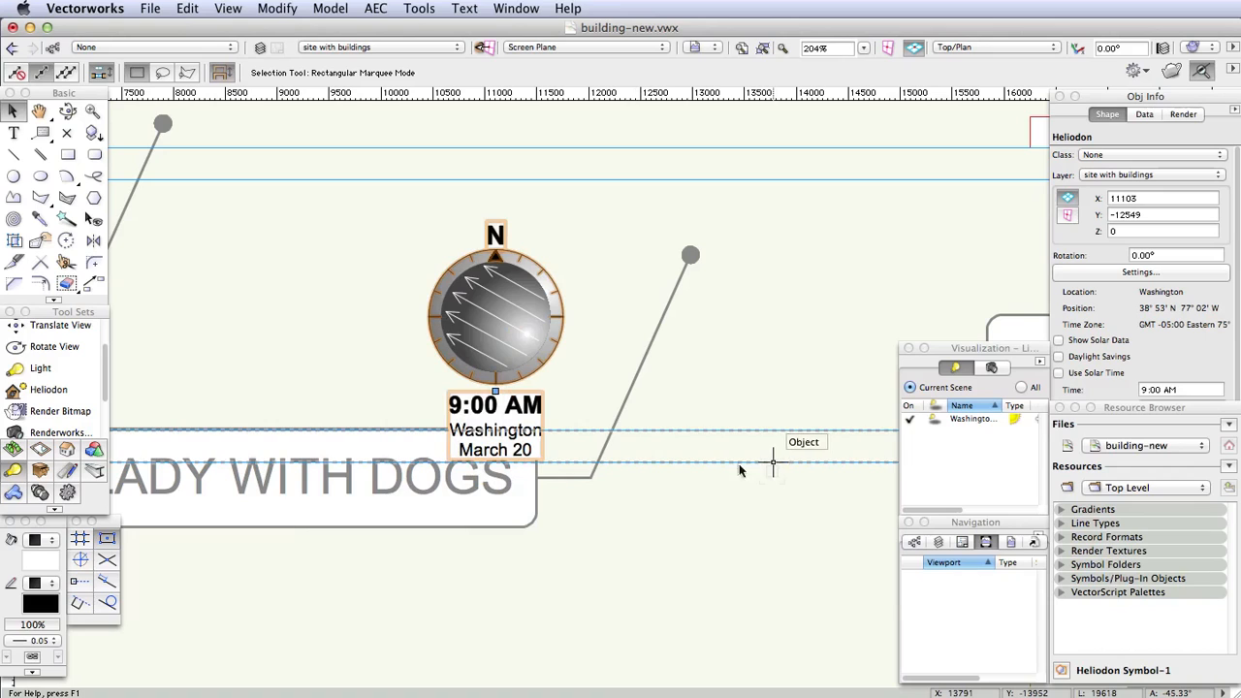
drag(545, 322, 570, 275)
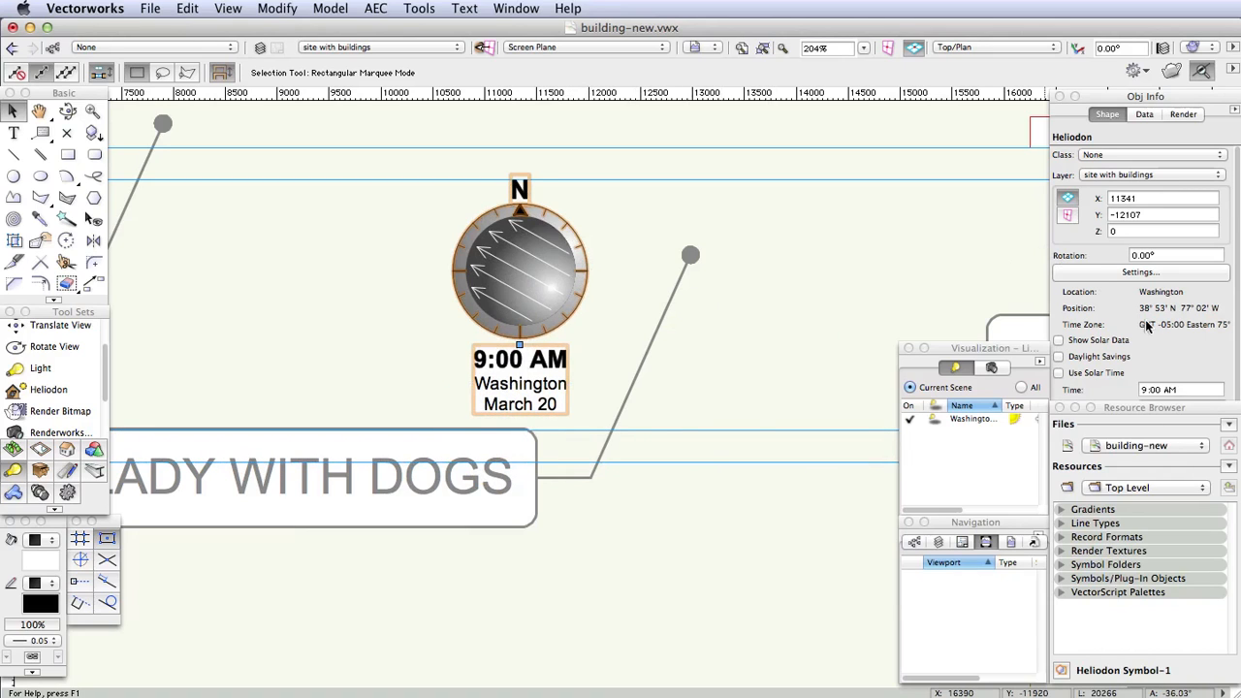
Set the heliodon's month to September and its time to 3 PM
click(1170, 337)
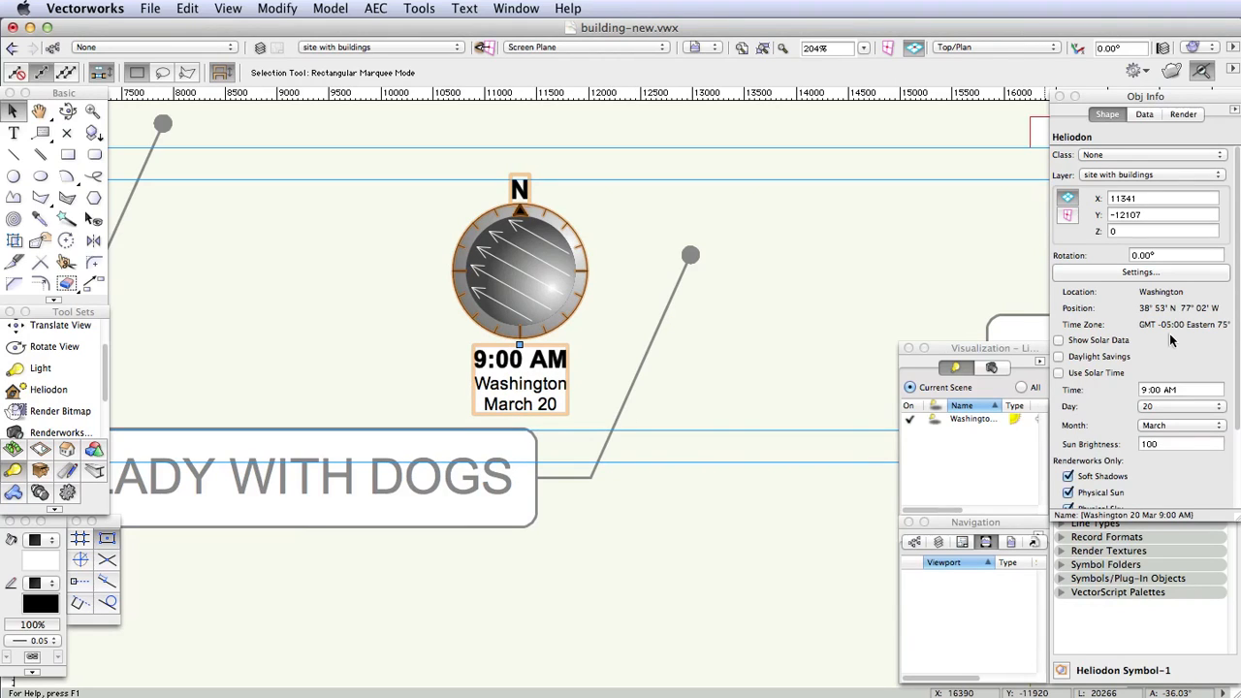
click(1175, 426)
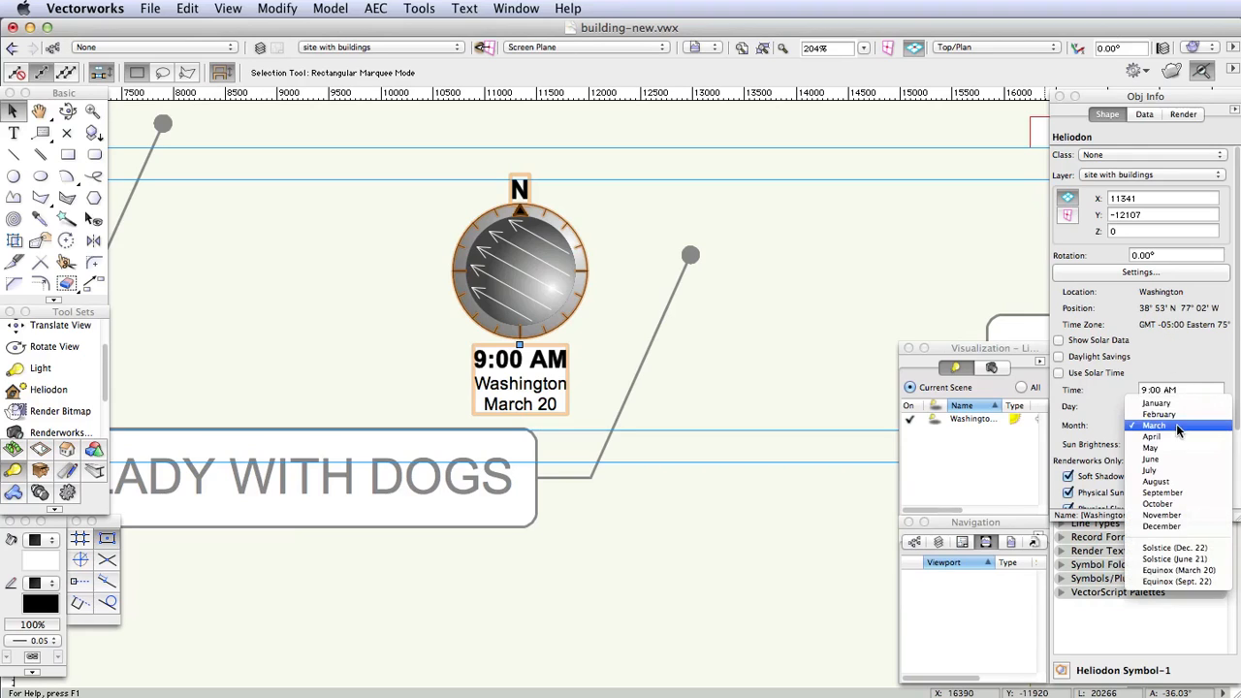
click(1171, 493)
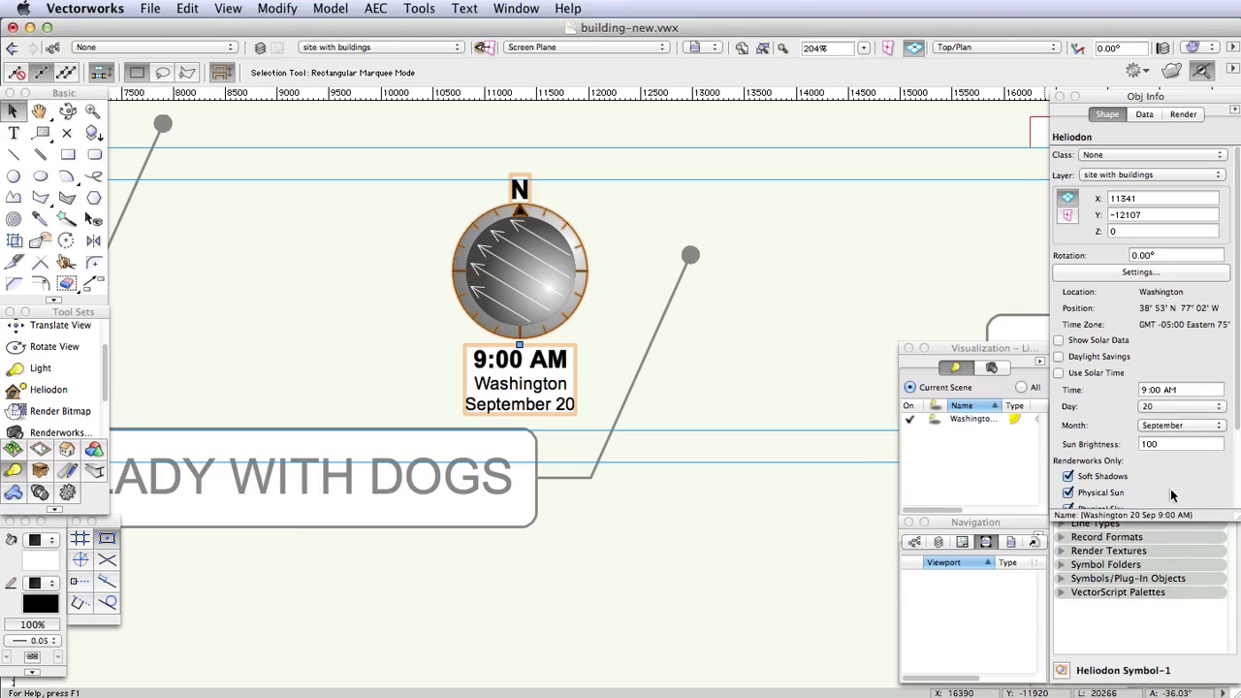
click(1185, 386)
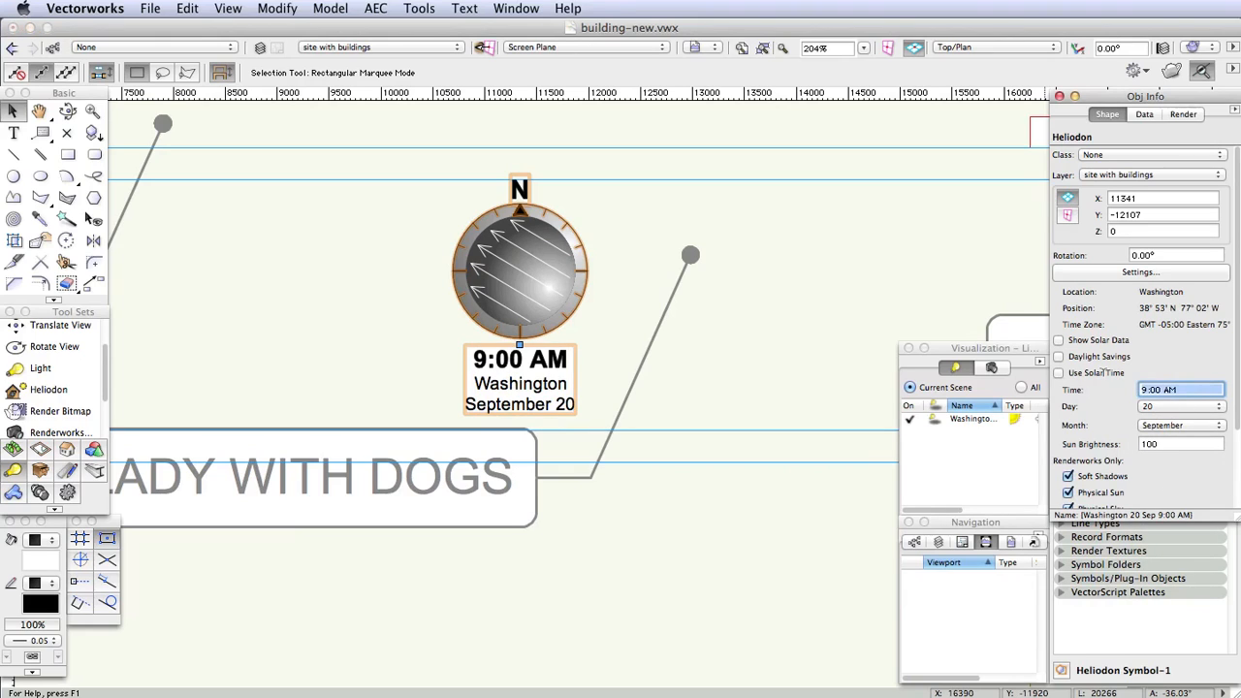
text(3pm)
key(Return)
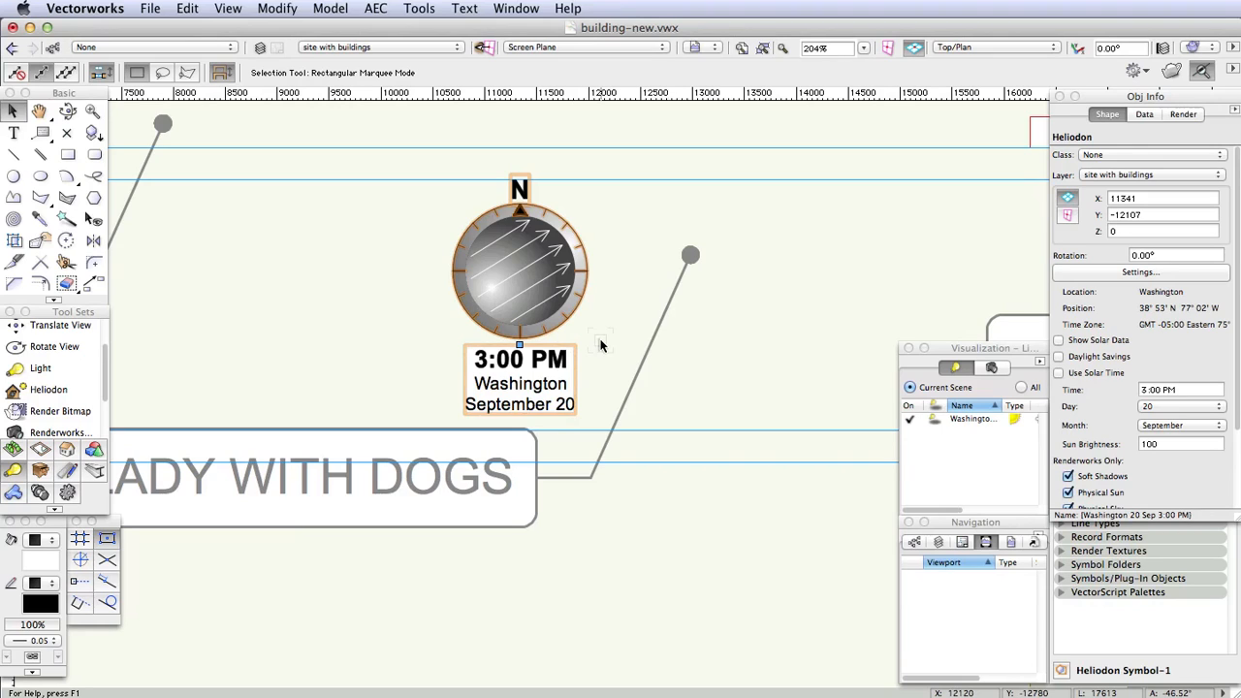
Set the heliodon's location to region Turkey and city Antakya, with Edit City enabled
click(1116, 271)
drag(1054, 189, 846, 98)
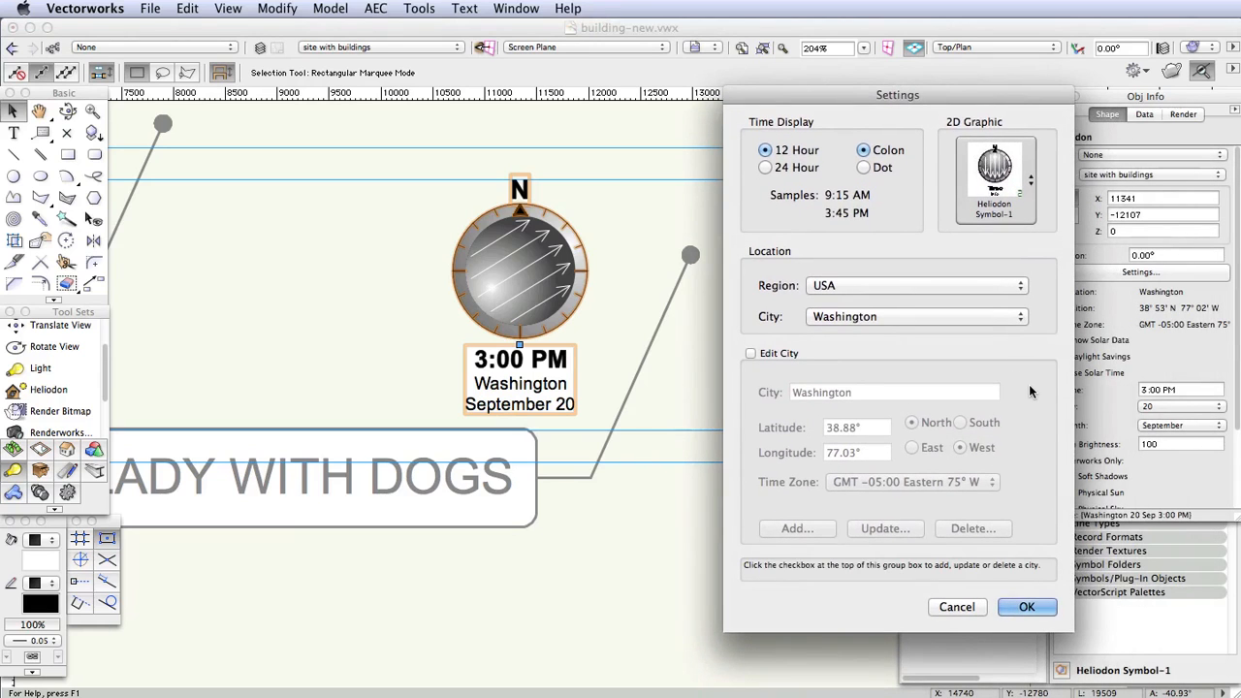
click(939, 320)
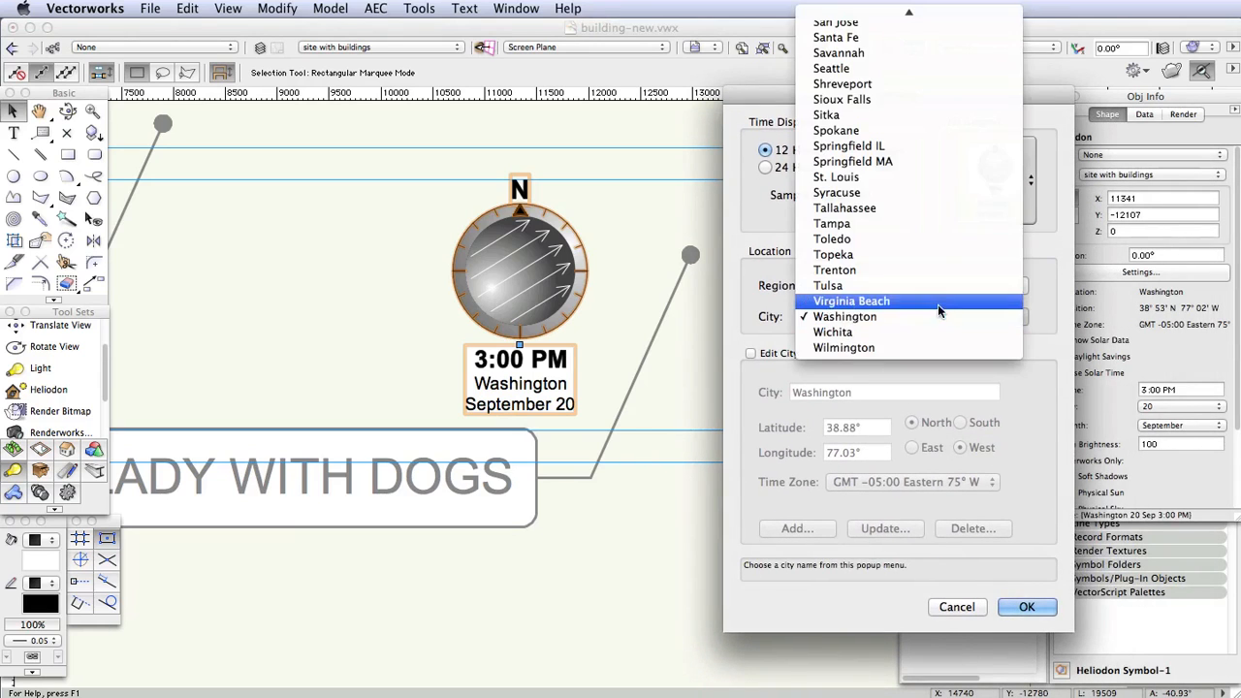
click(935, 255)
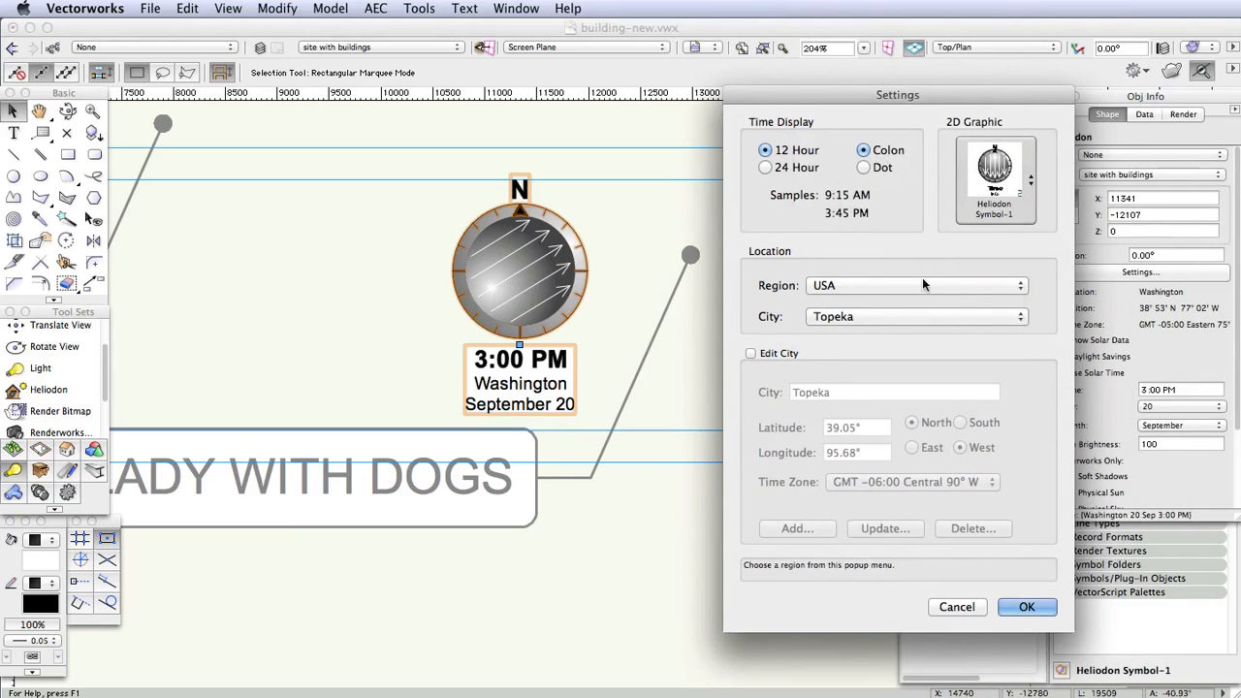
click(886, 285)
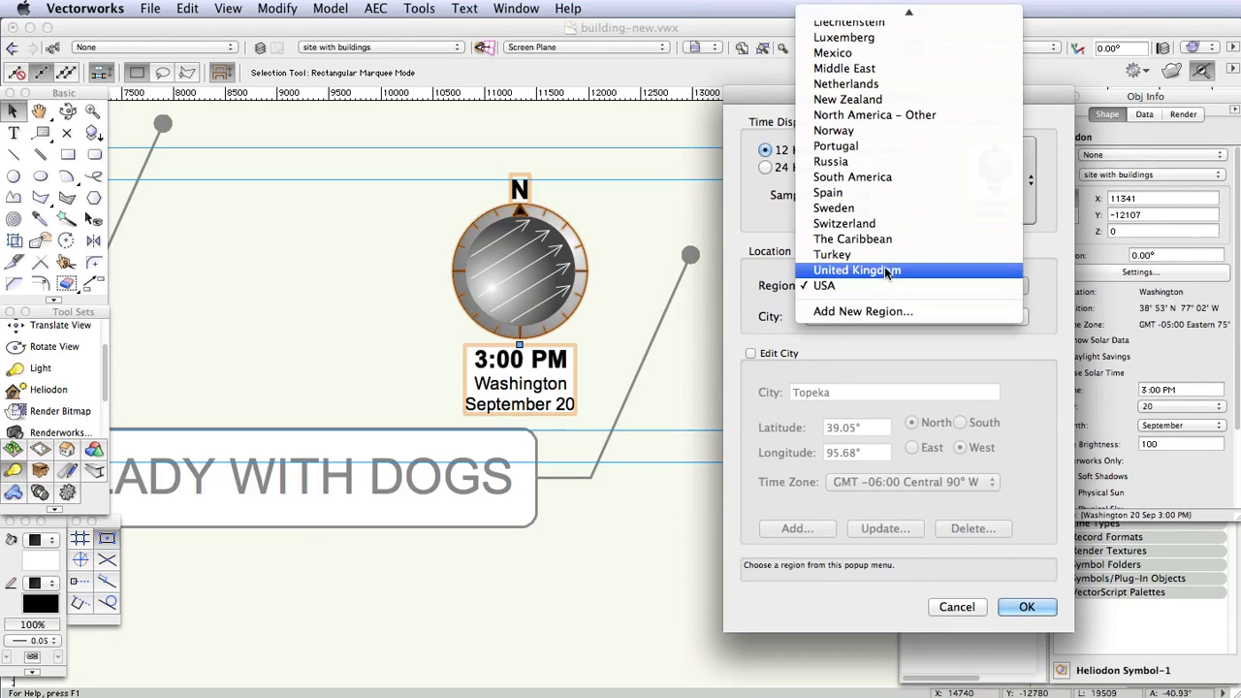
click(883, 254)
click(882, 316)
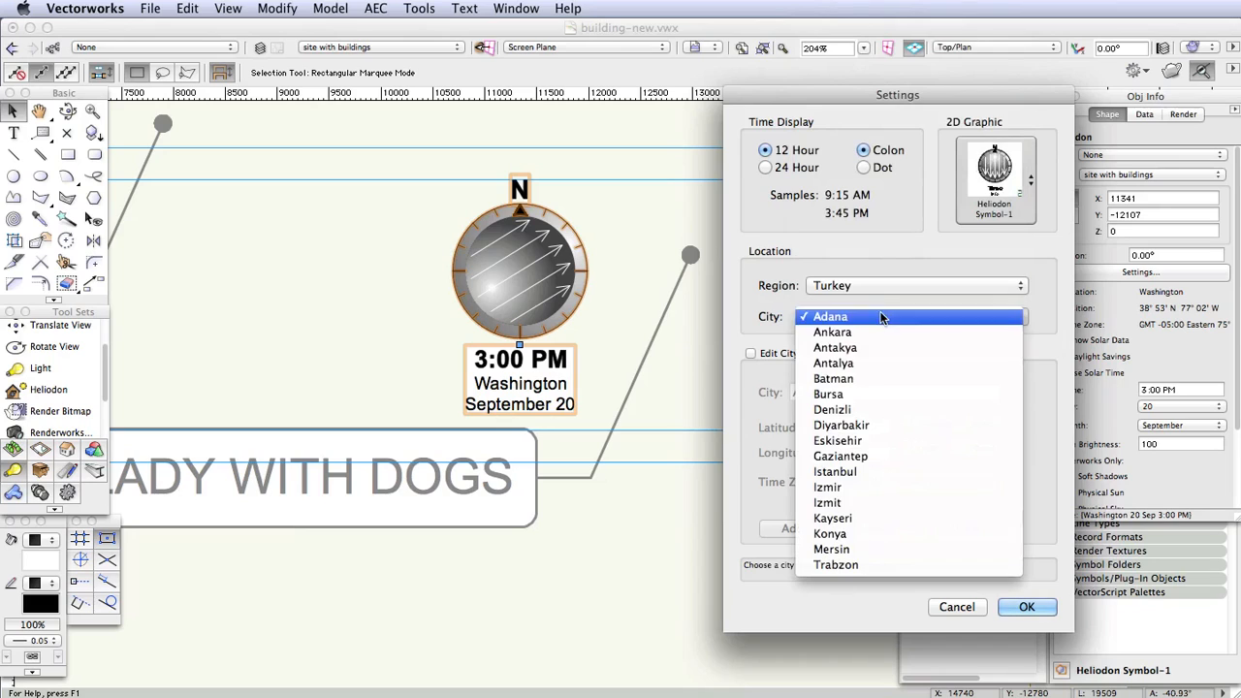
click(883, 351)
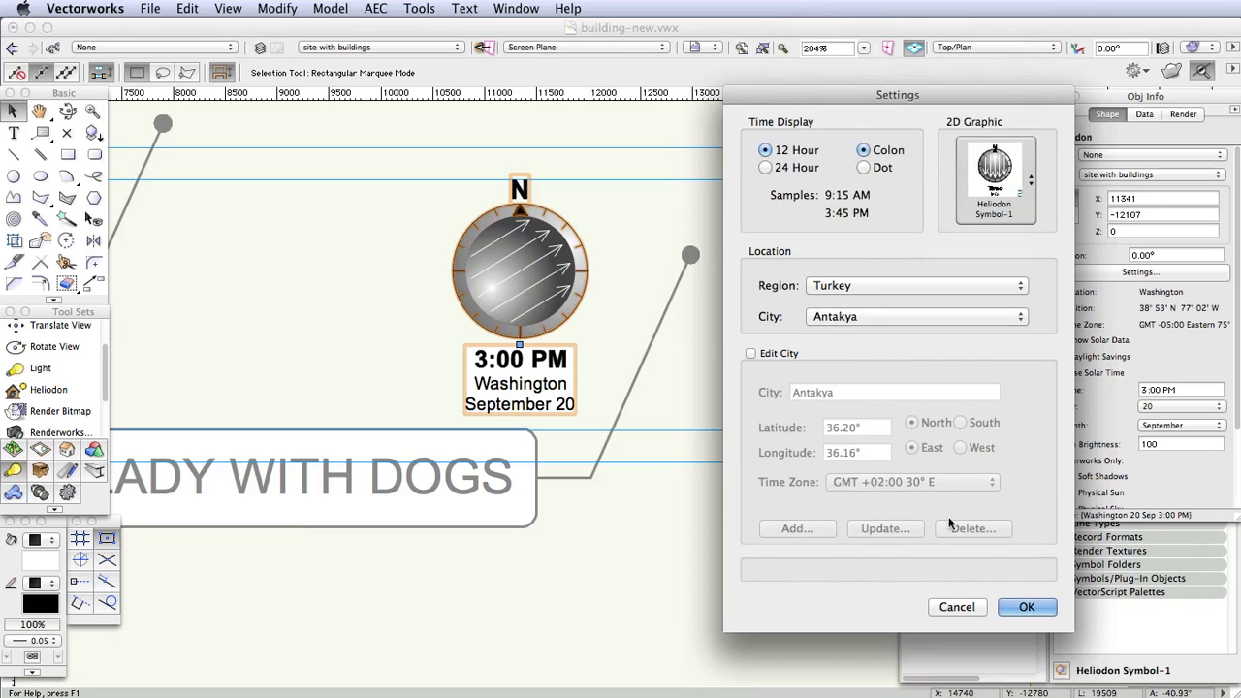
click(790, 354)
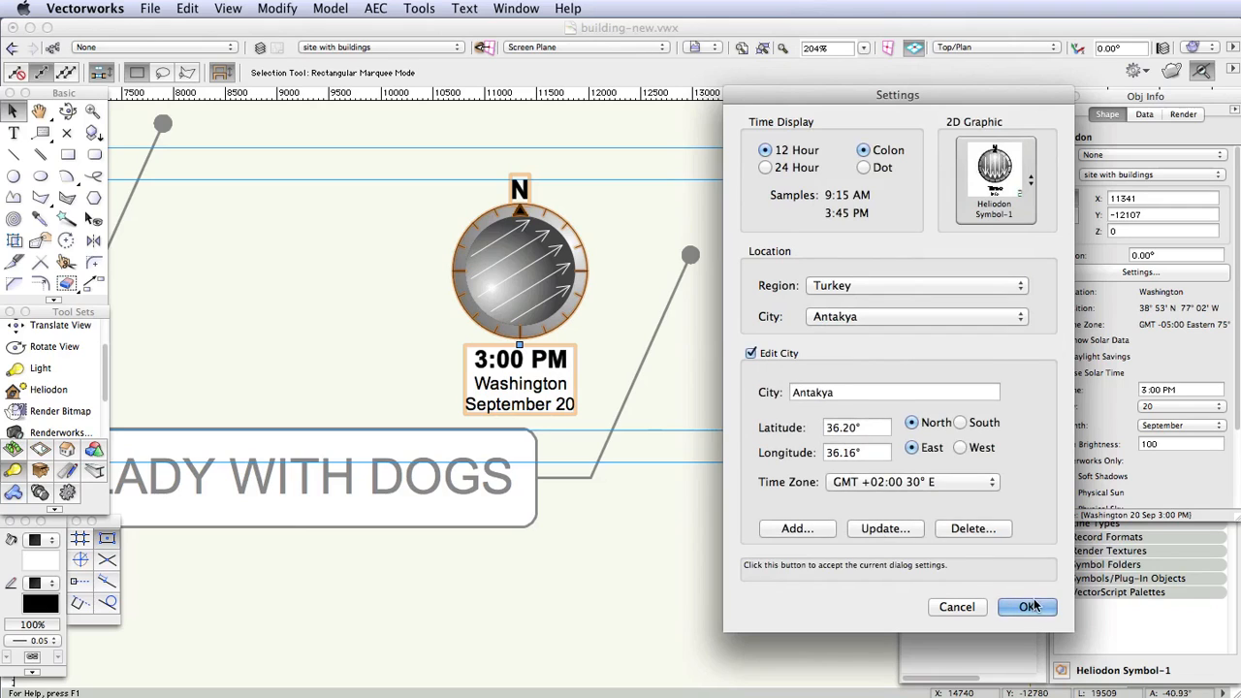
click(1030, 606)
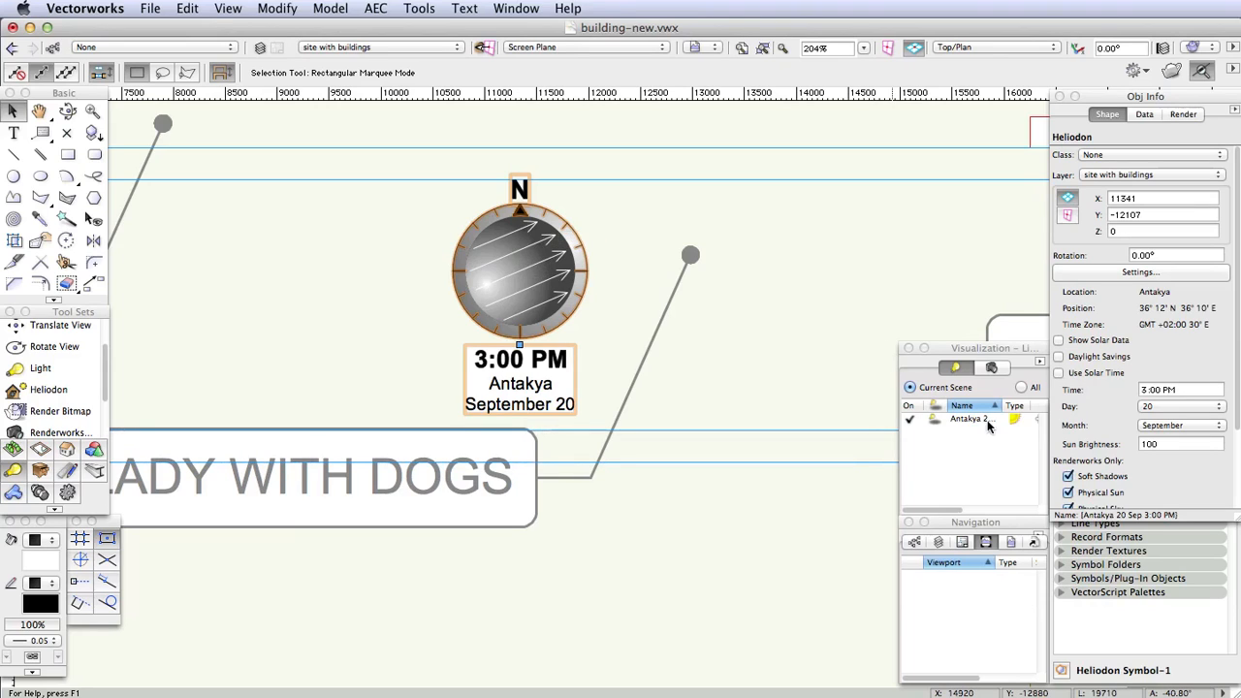
Use Solar Animation on the heliodon in Top/Plan view to set its date to December 21 and time to 2:36 PM
click(974, 418)
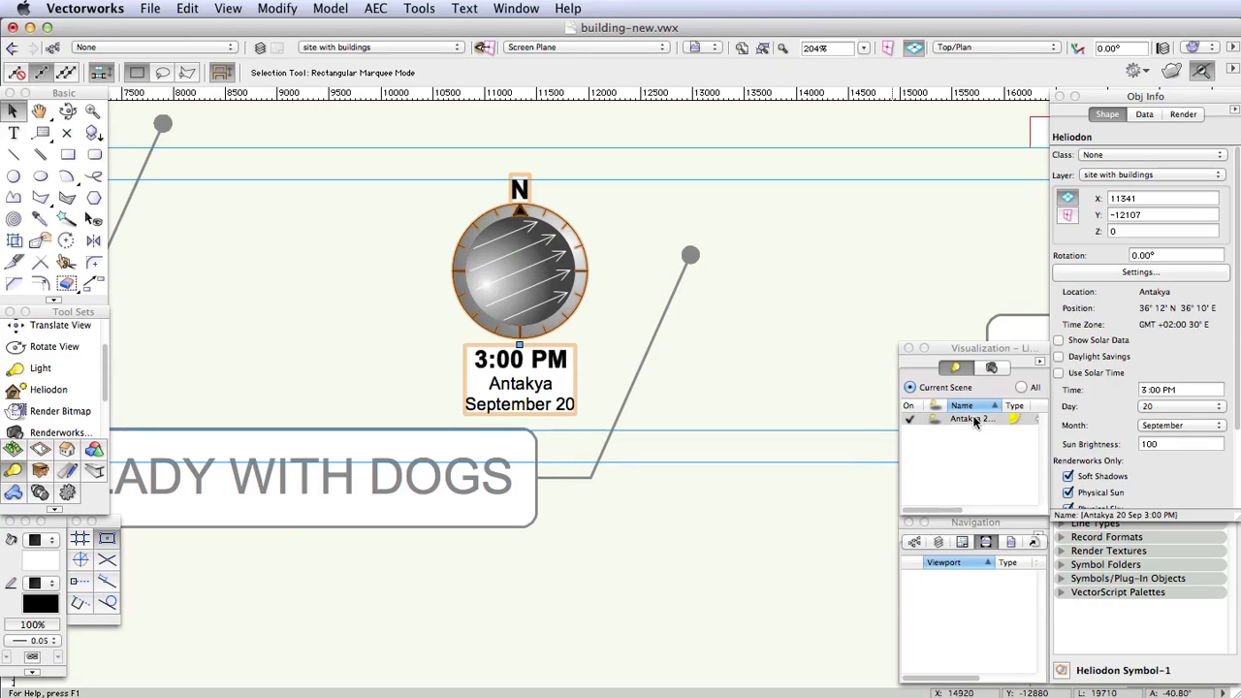
click(1040, 363)
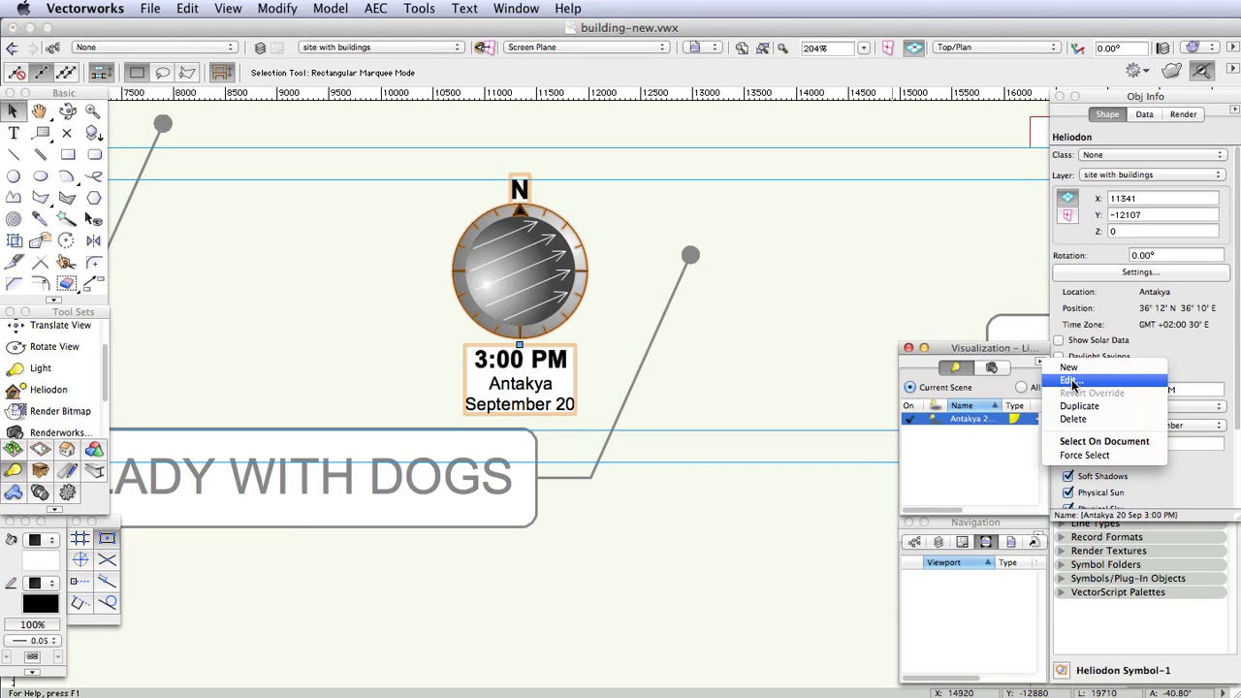
click(1070, 381)
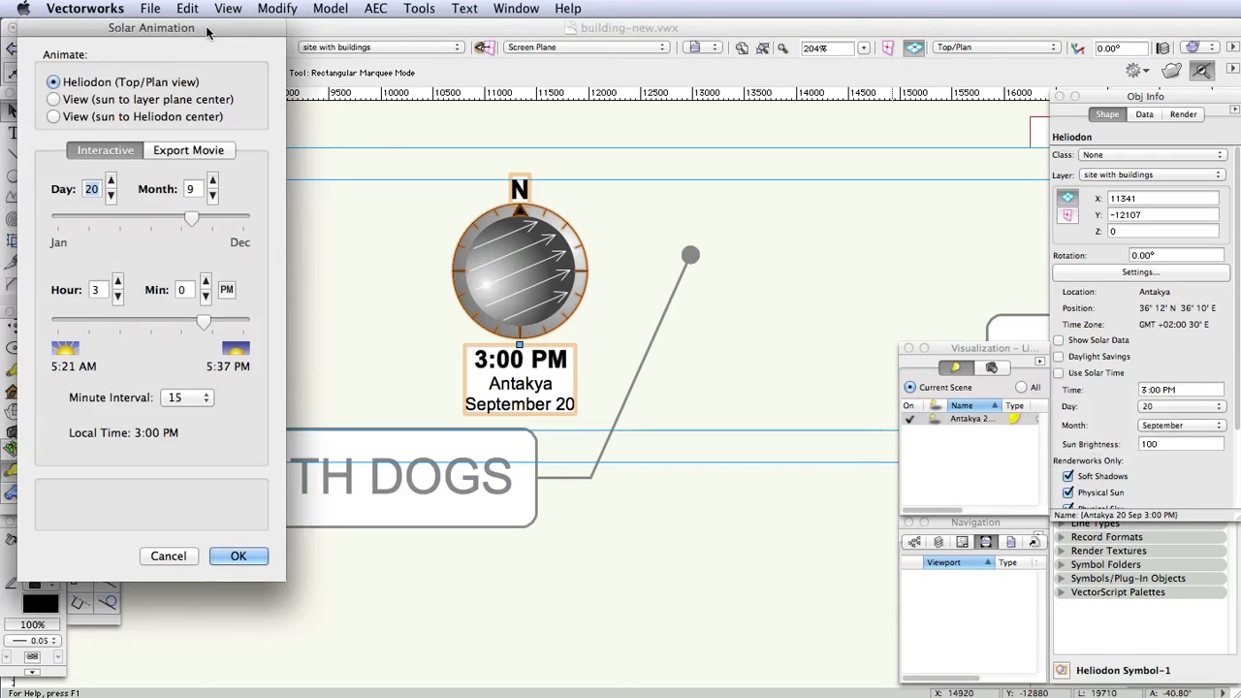
drag(271, 30, 817, 78)
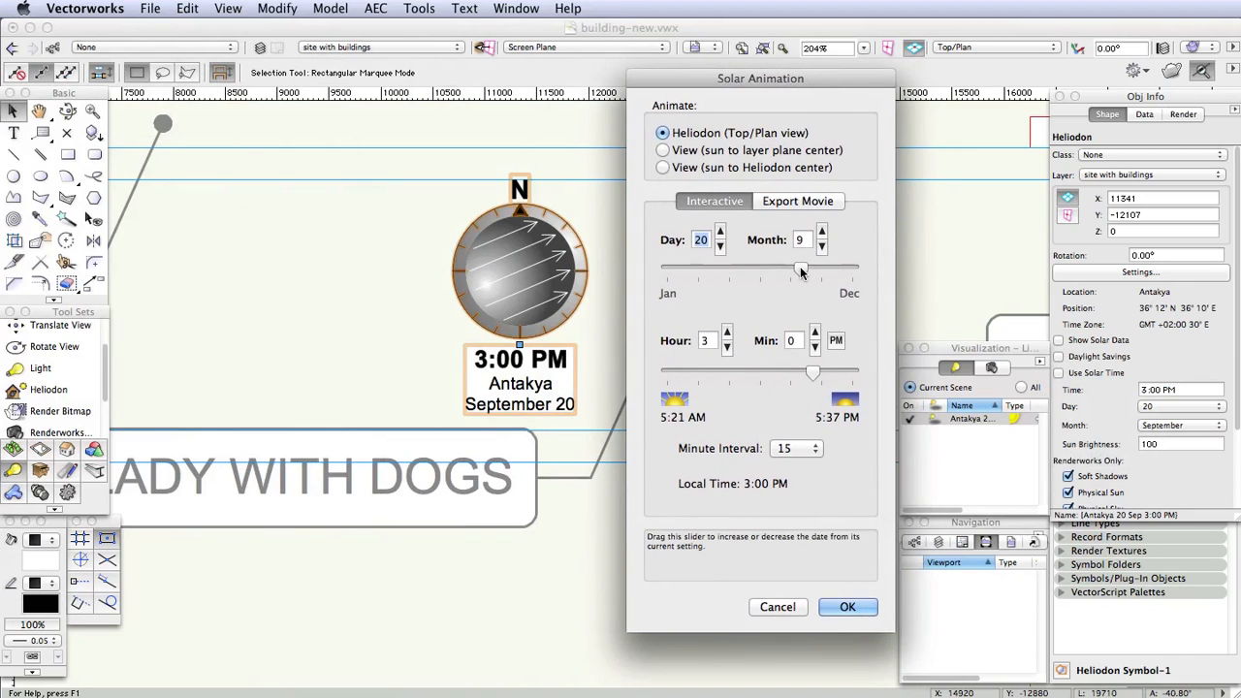
drag(800, 266, 854, 267)
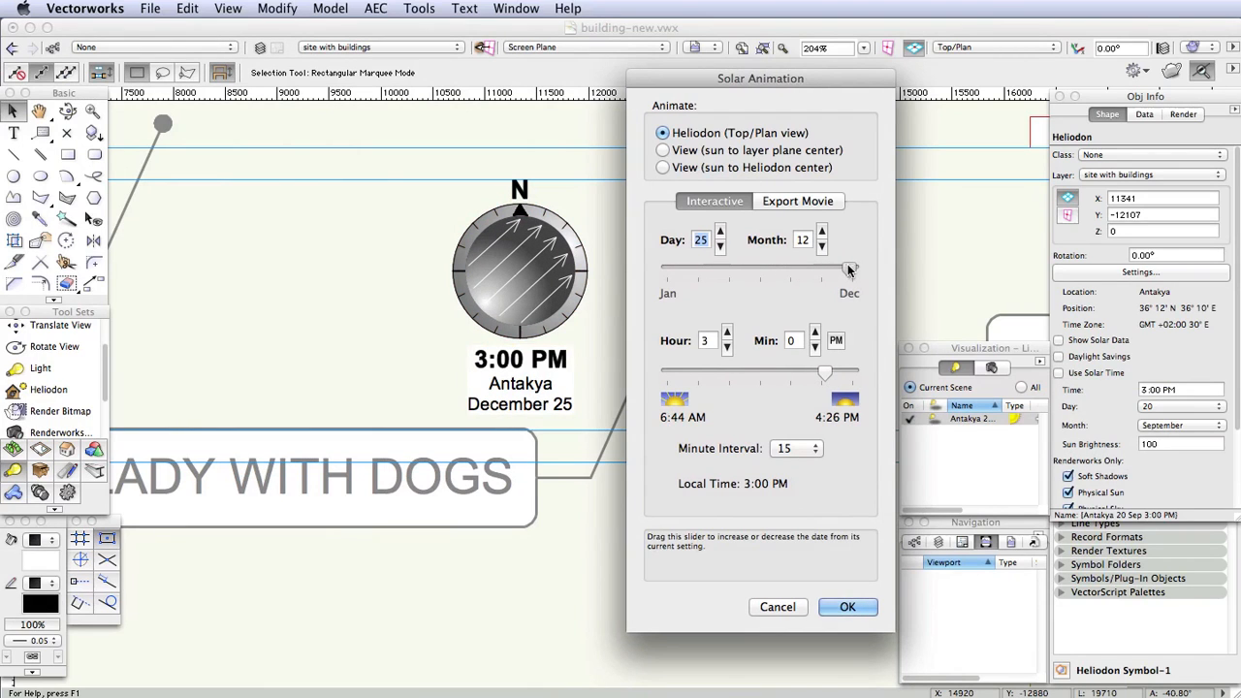
mouse_move(829, 369)
mouse_down()
mouse_move(797, 372)
mouse_move(817, 372)
mouse_up()
mouse_move(853, 269)
mouse_down()
mouse_move(824, 269)
mouse_move(852, 268)
mouse_up()
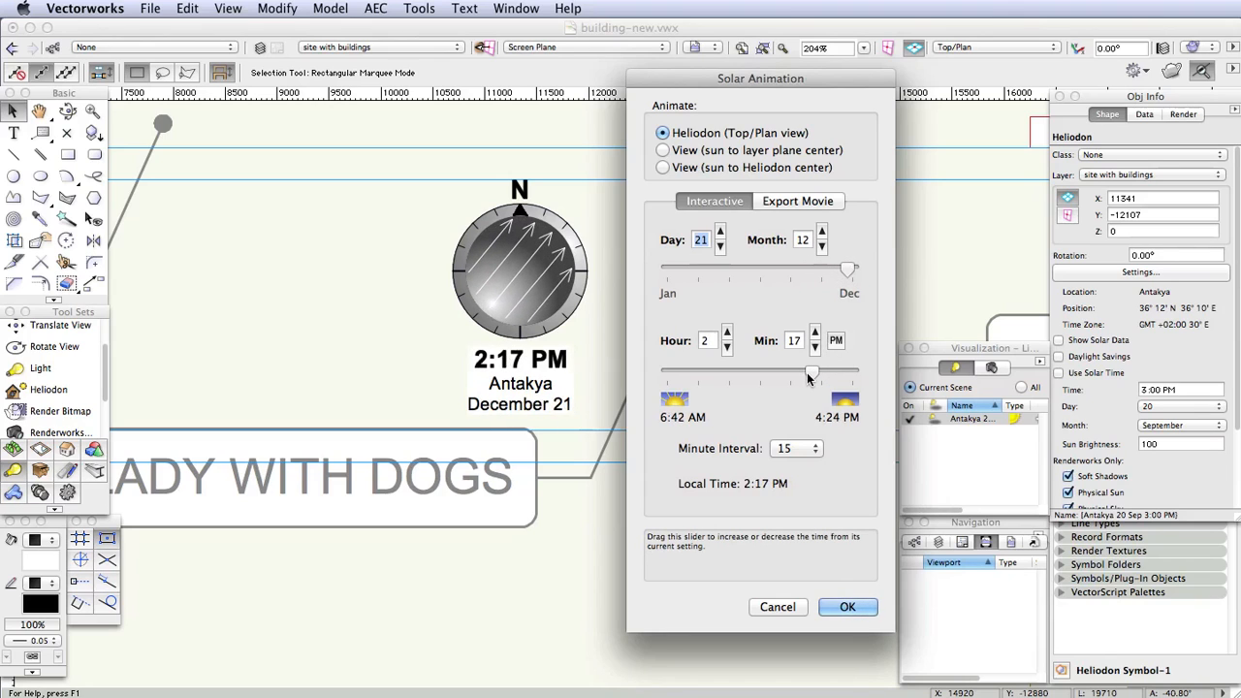
drag(807, 373, 814, 372)
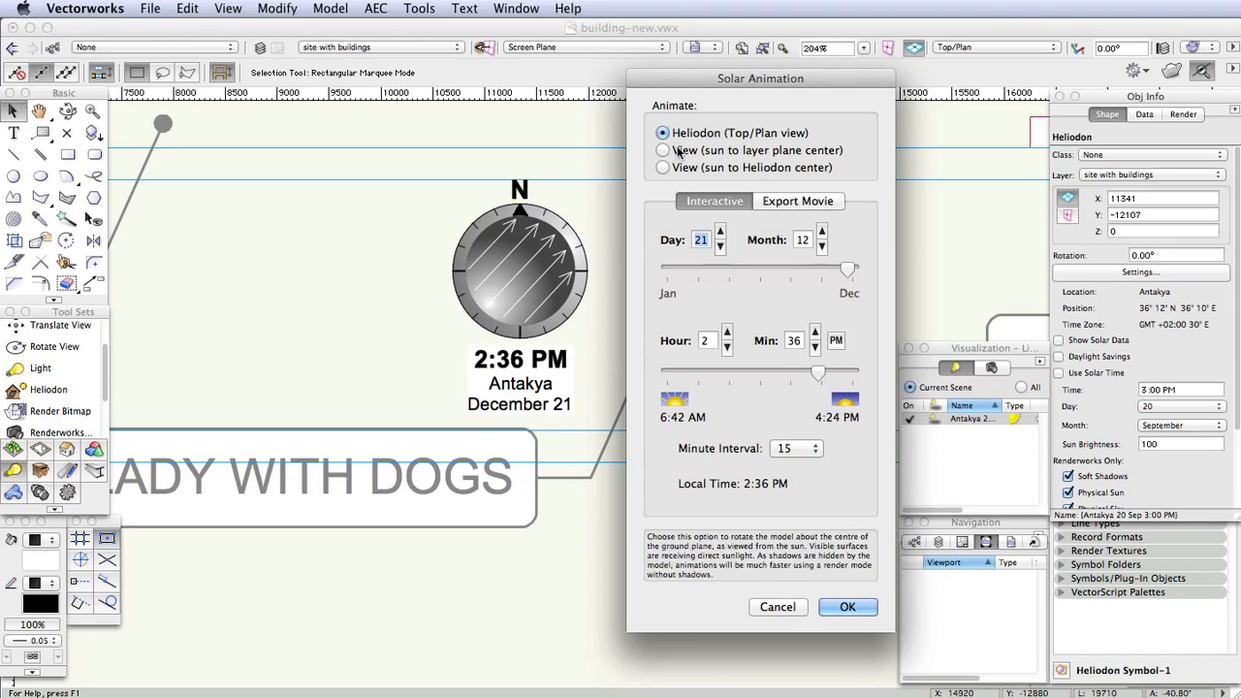
click(846, 607)
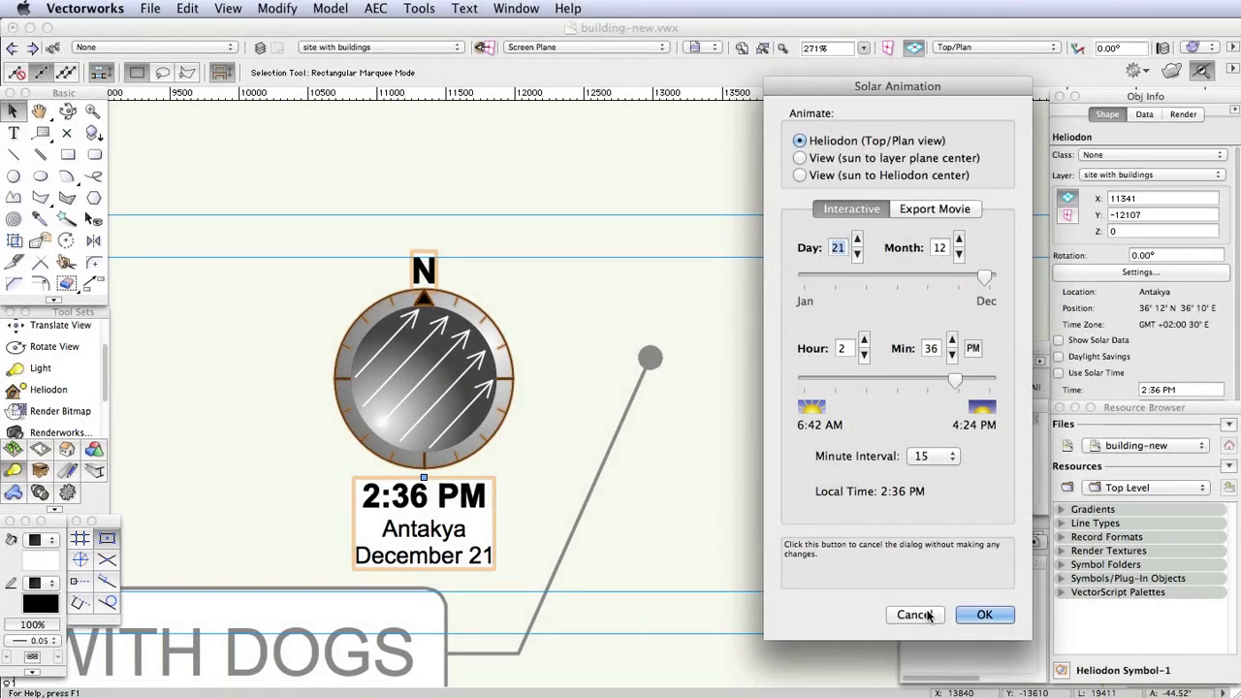
click(927, 617)
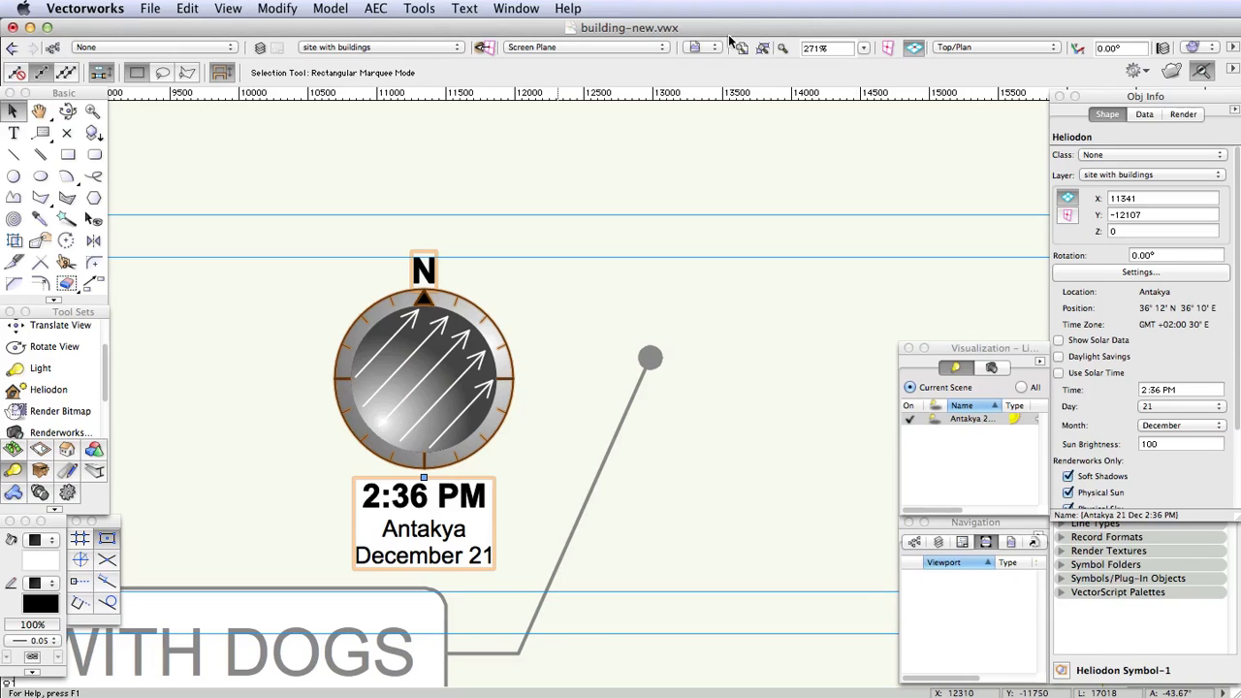
Recall the saved view vu2 and render it in OpenGL
click(700, 47)
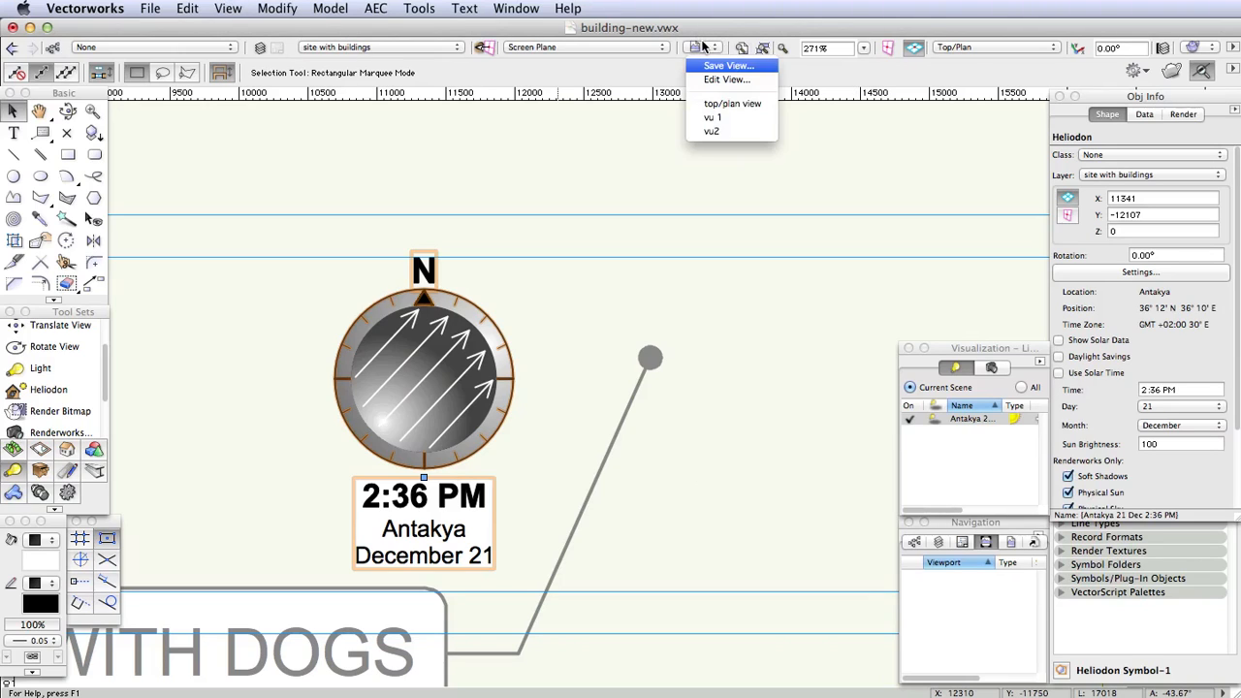
click(715, 130)
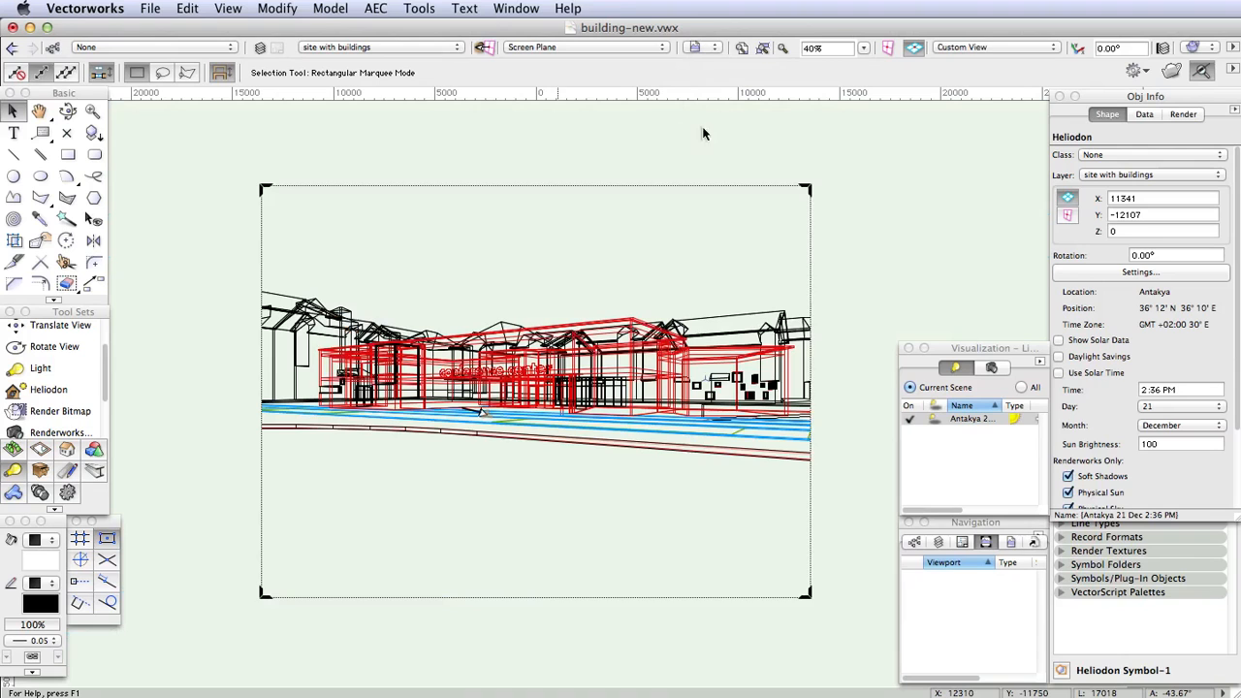
click(229, 7)
mouse_move(320, 110)
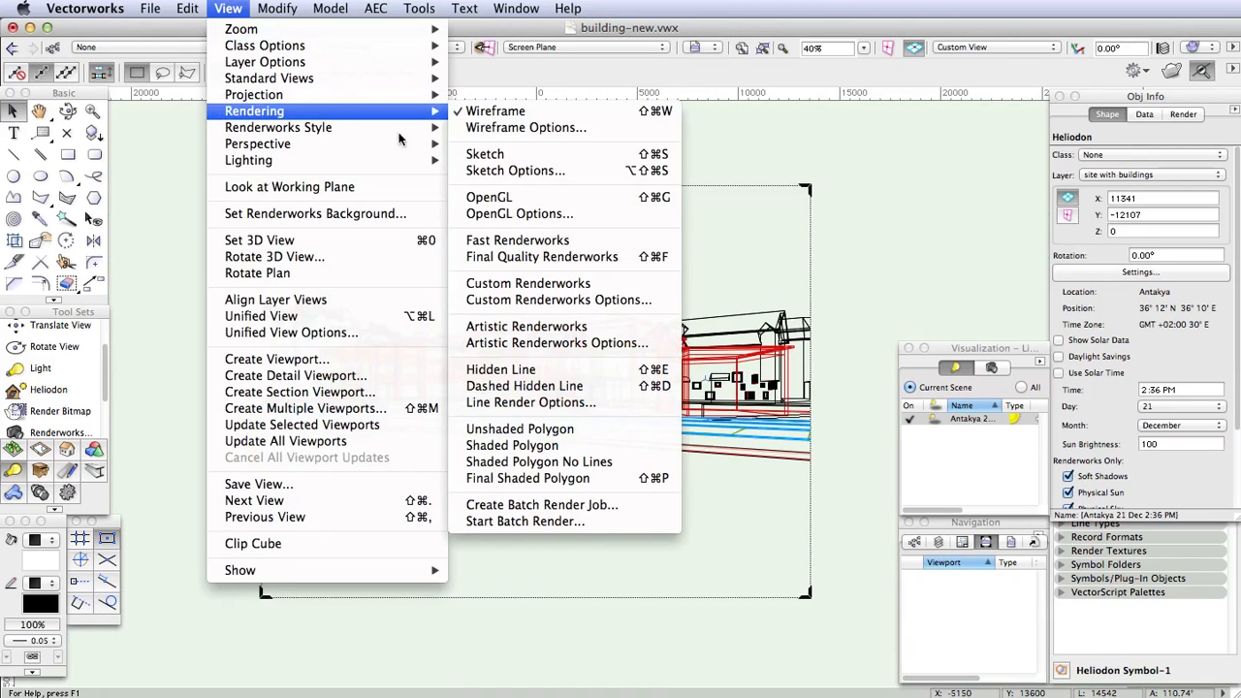
click(494, 196)
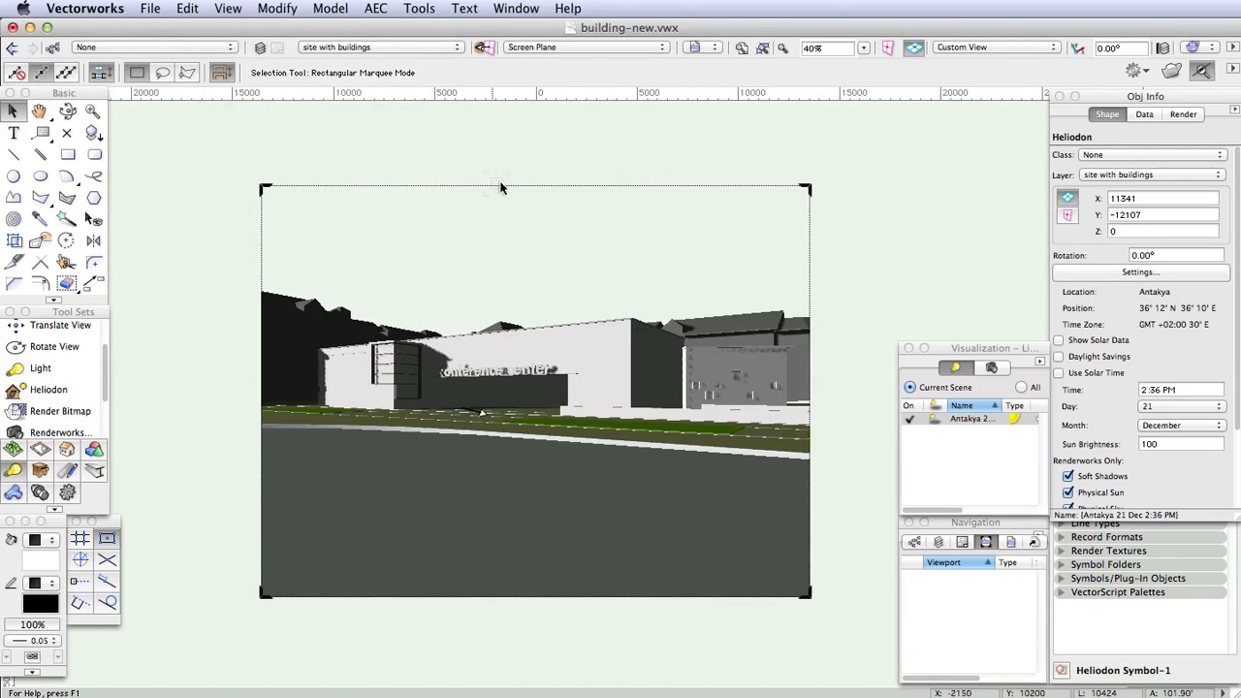
Use Solar Animation with Sun (using current view) to set the heliodon's time to 11:09 AM
click(971, 355)
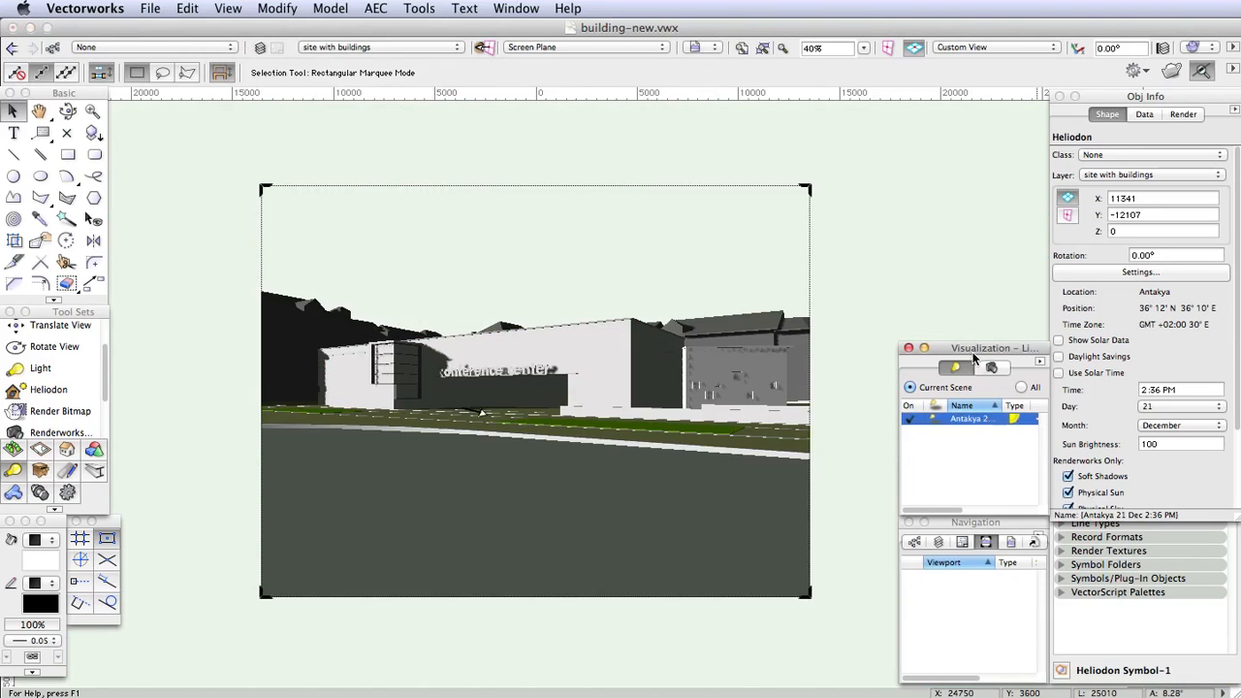
click(1041, 361)
click(1064, 380)
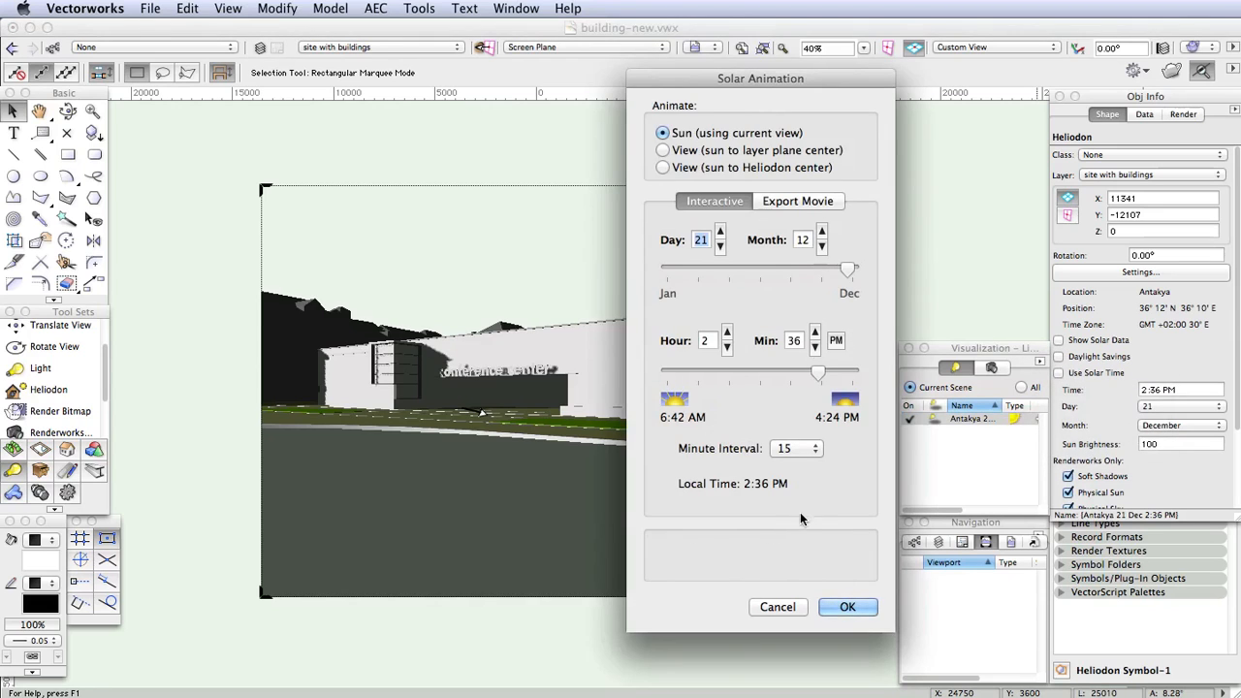
drag(818, 373, 715, 353)
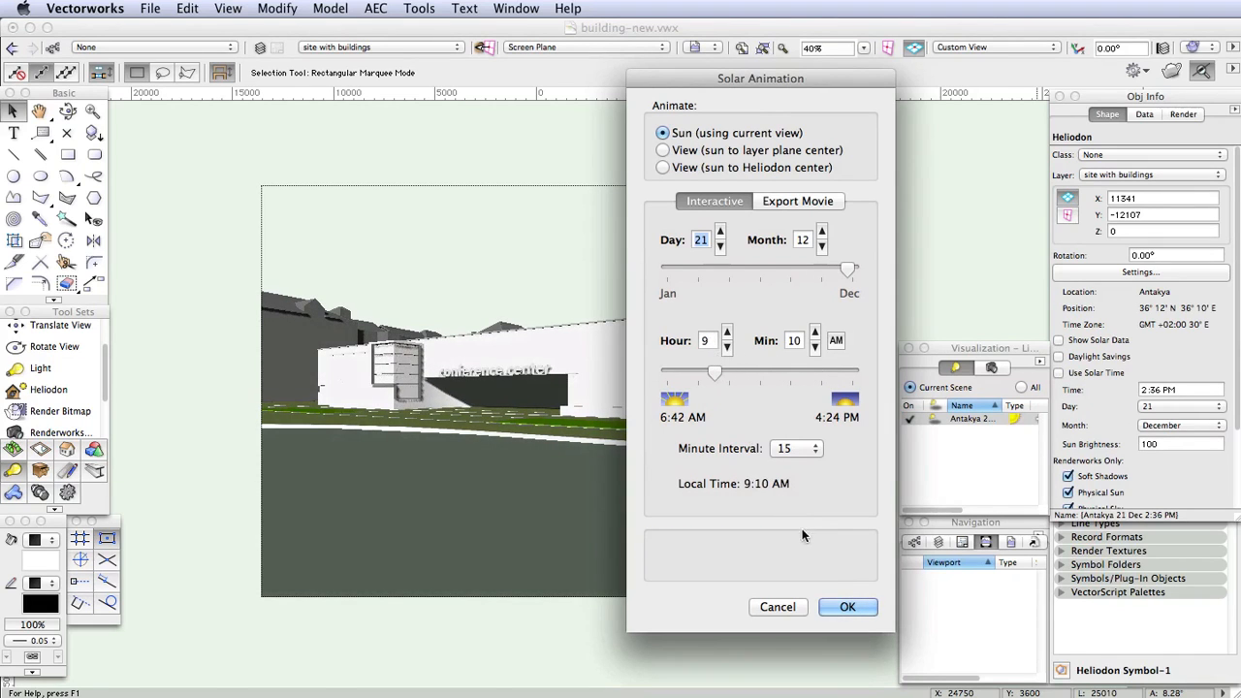
drag(729, 80, 882, 78)
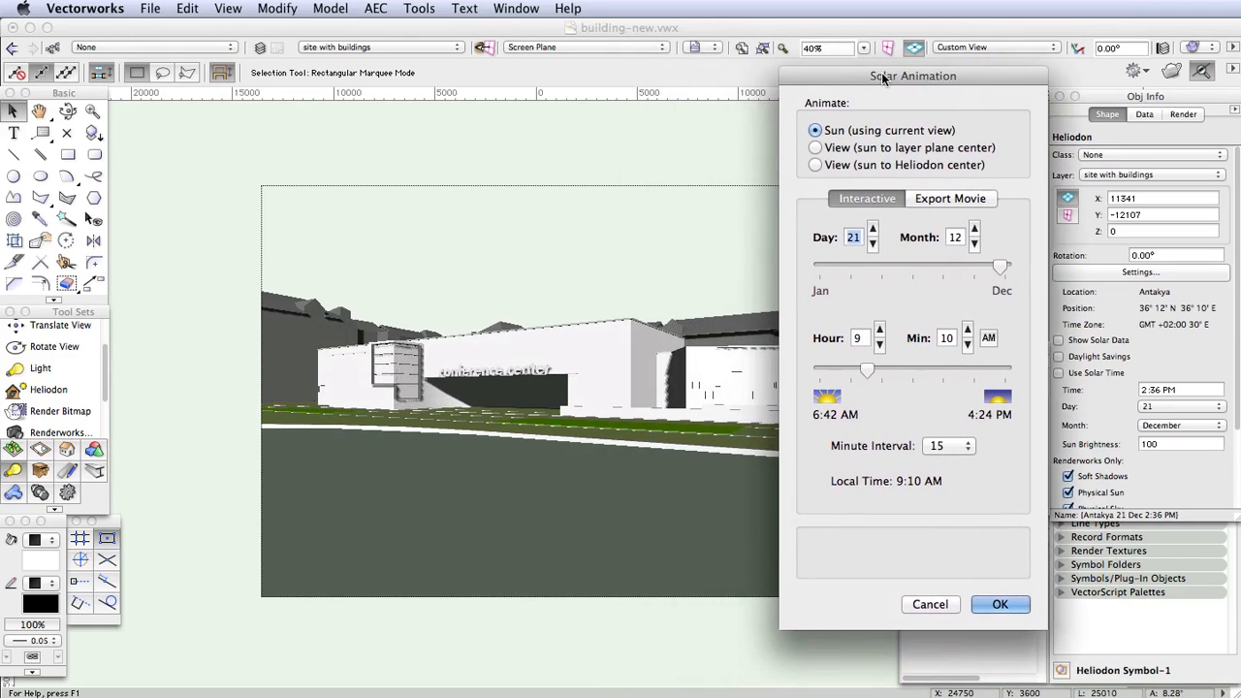
click(989, 605)
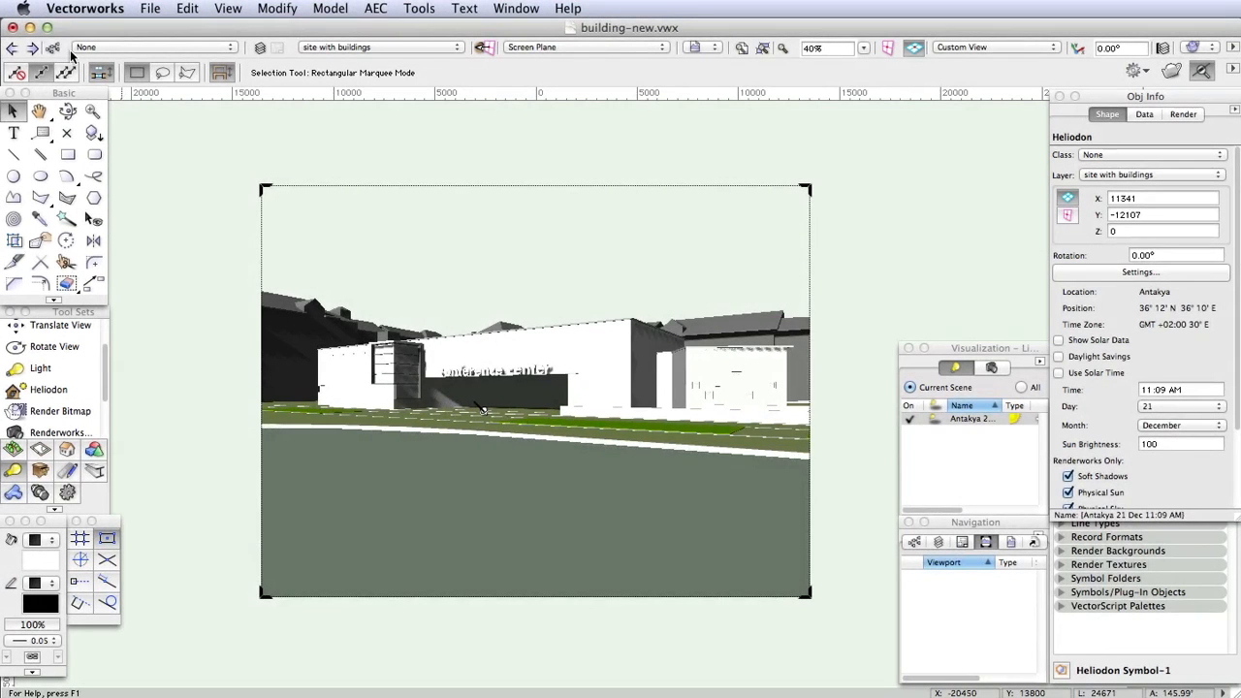
In the display preferences, set light objects to be displayed only in wireframe
click(101, 8)
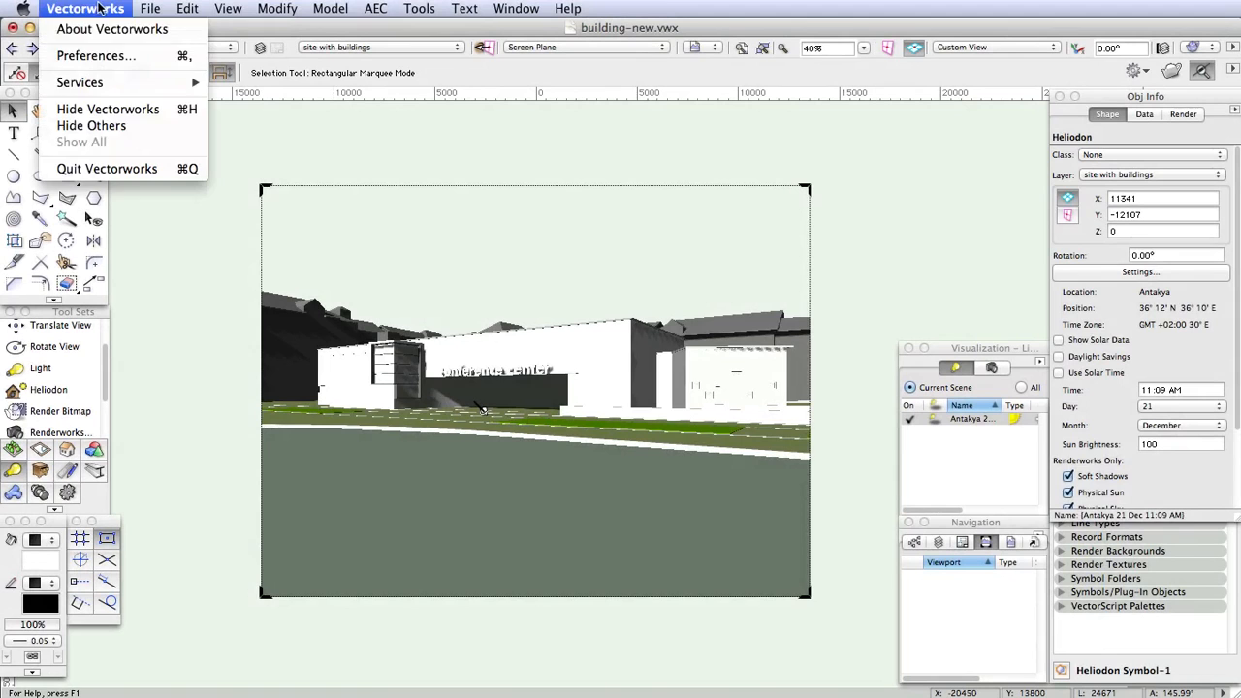
click(92, 56)
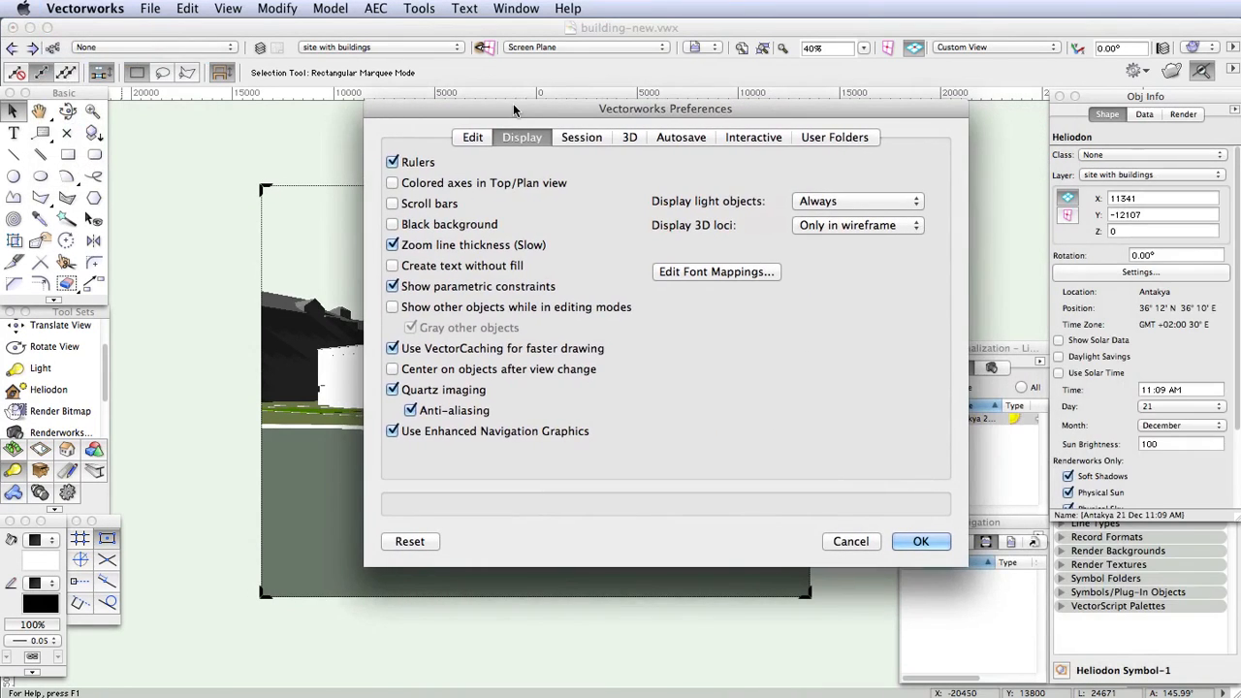
click(485, 138)
click(513, 134)
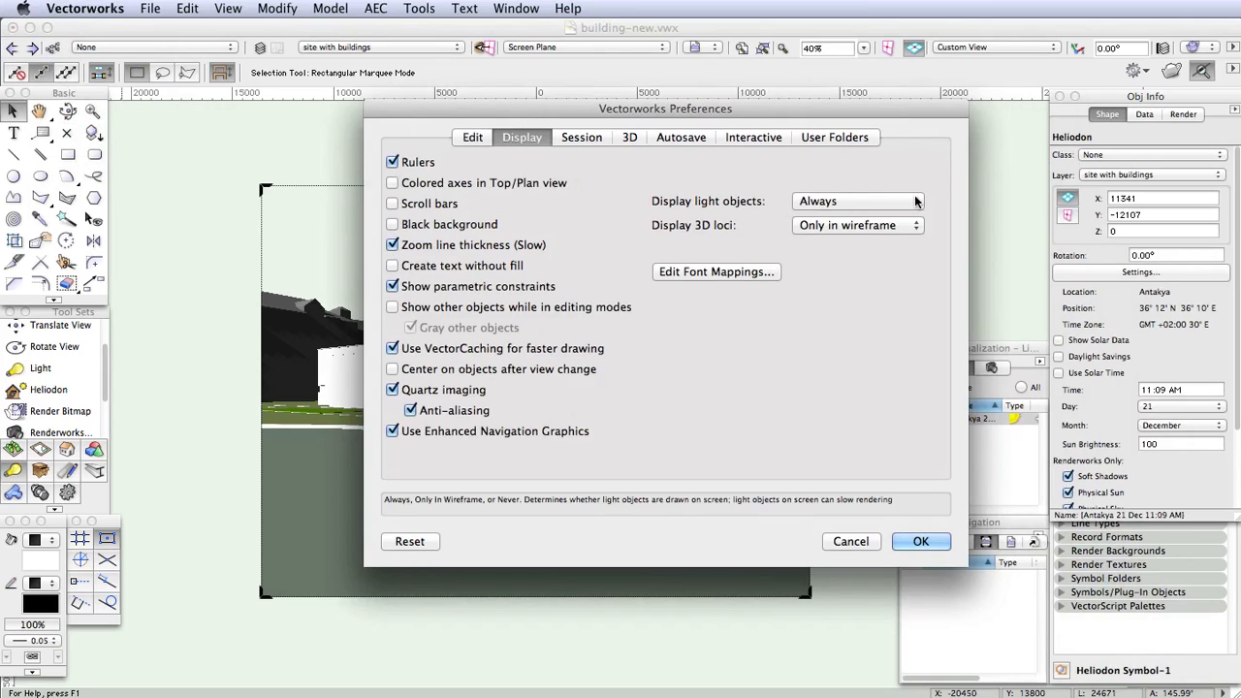
click(832, 202)
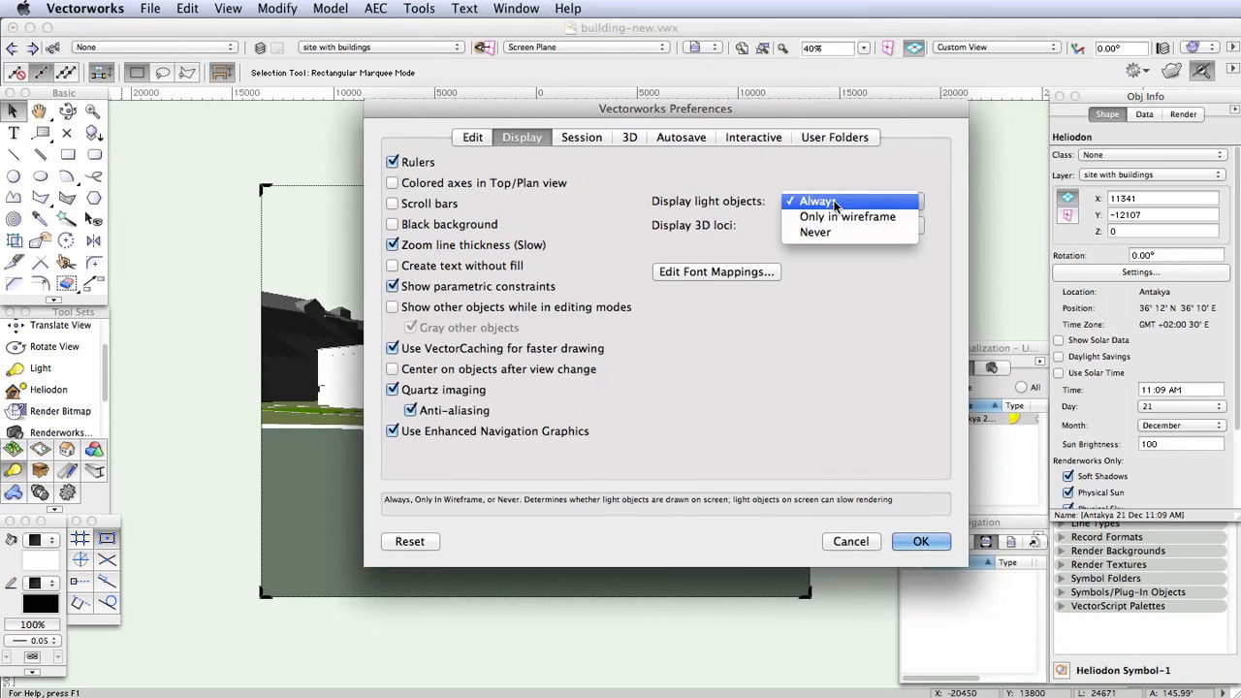
click(907, 223)
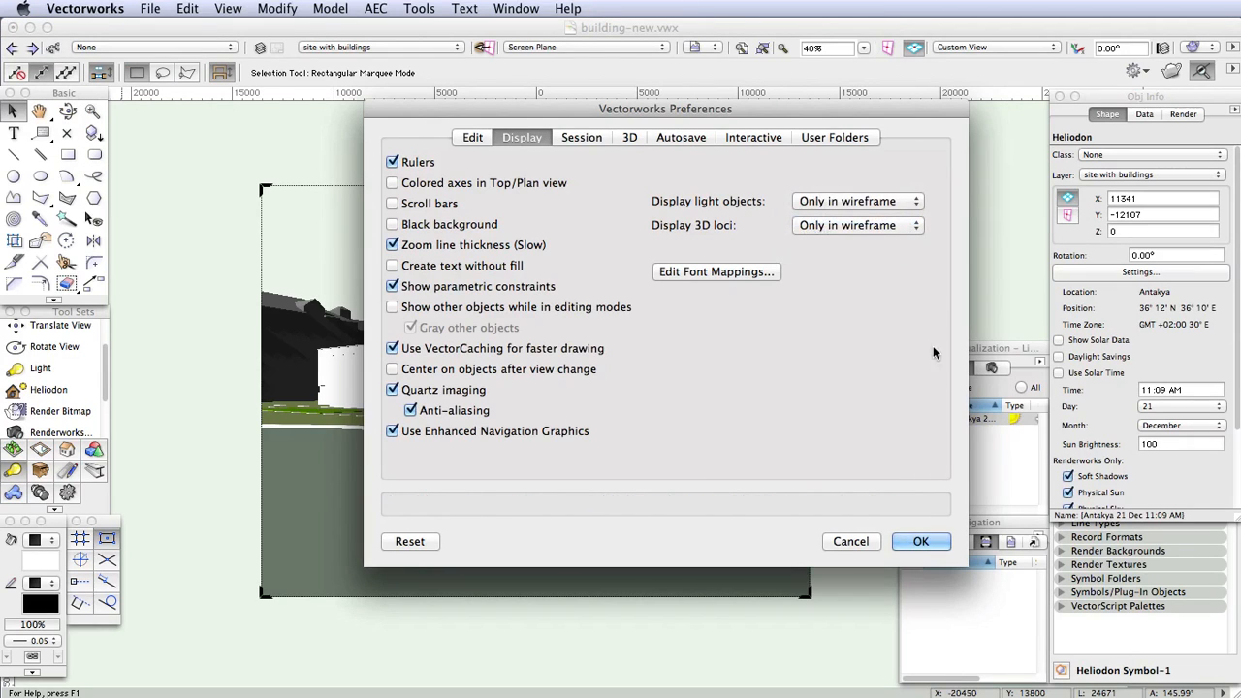
click(929, 543)
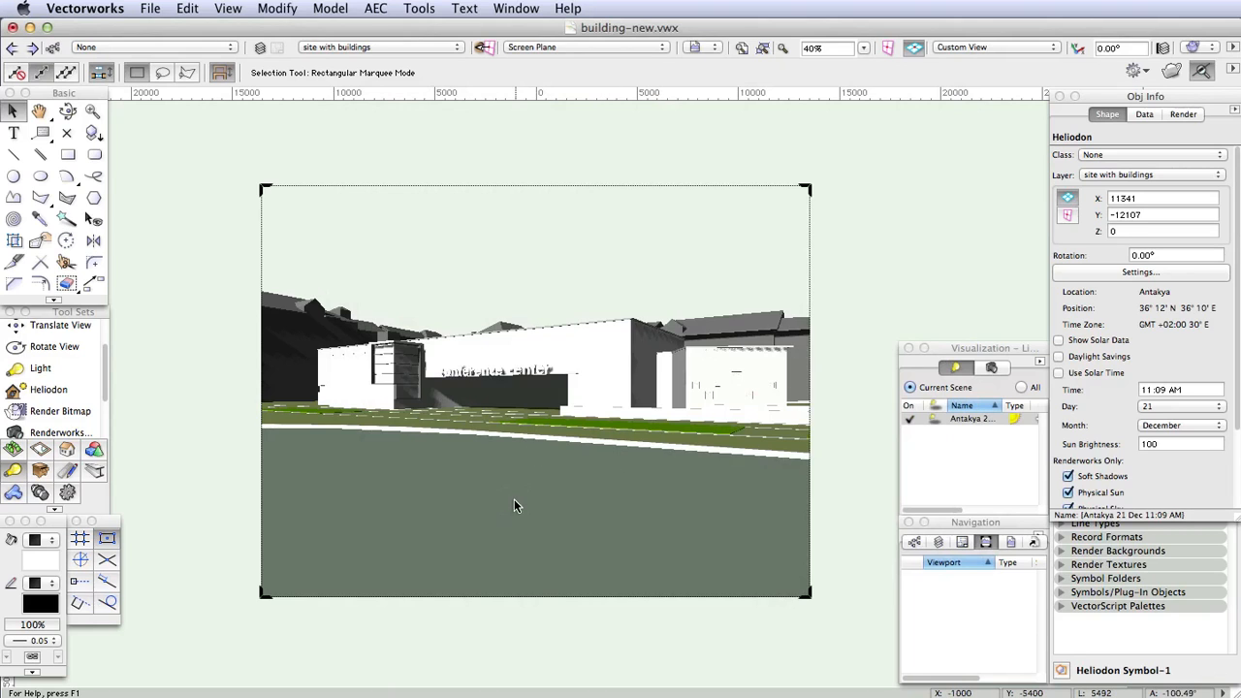
Switch the vu2 view to Wireframe, and render it with the Realistic Exterior Final Renderworks style
click(228, 8)
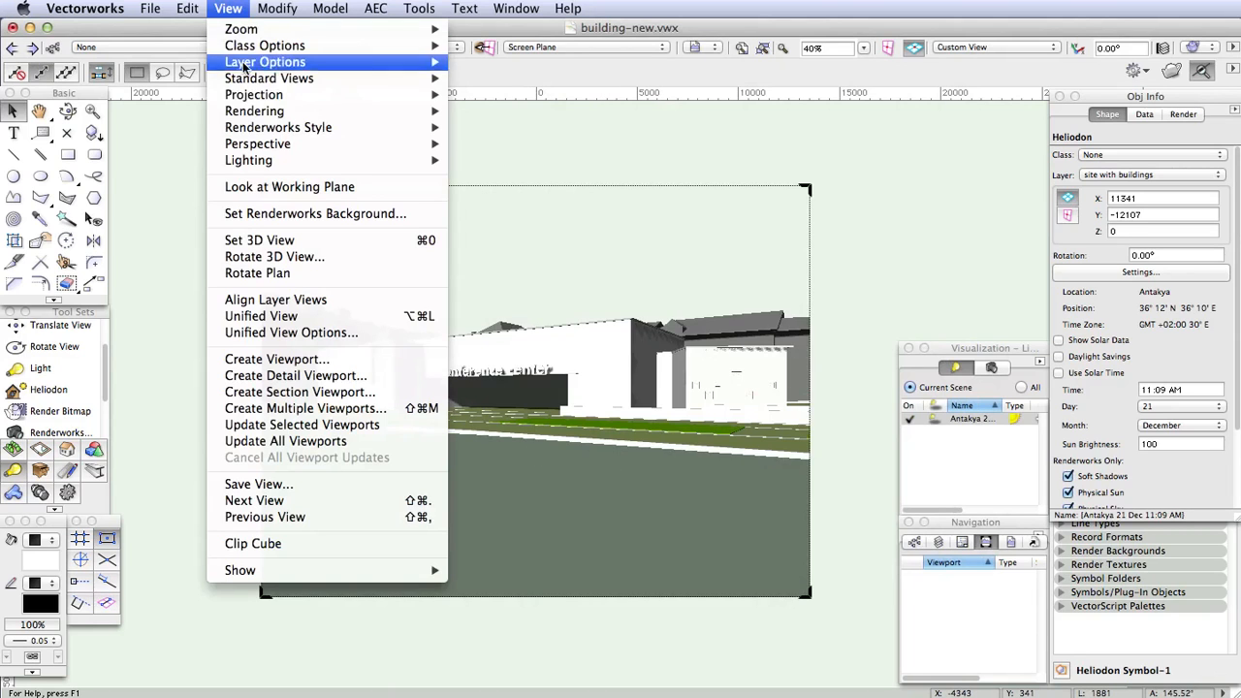
mouse_move(257, 112)
click(485, 114)
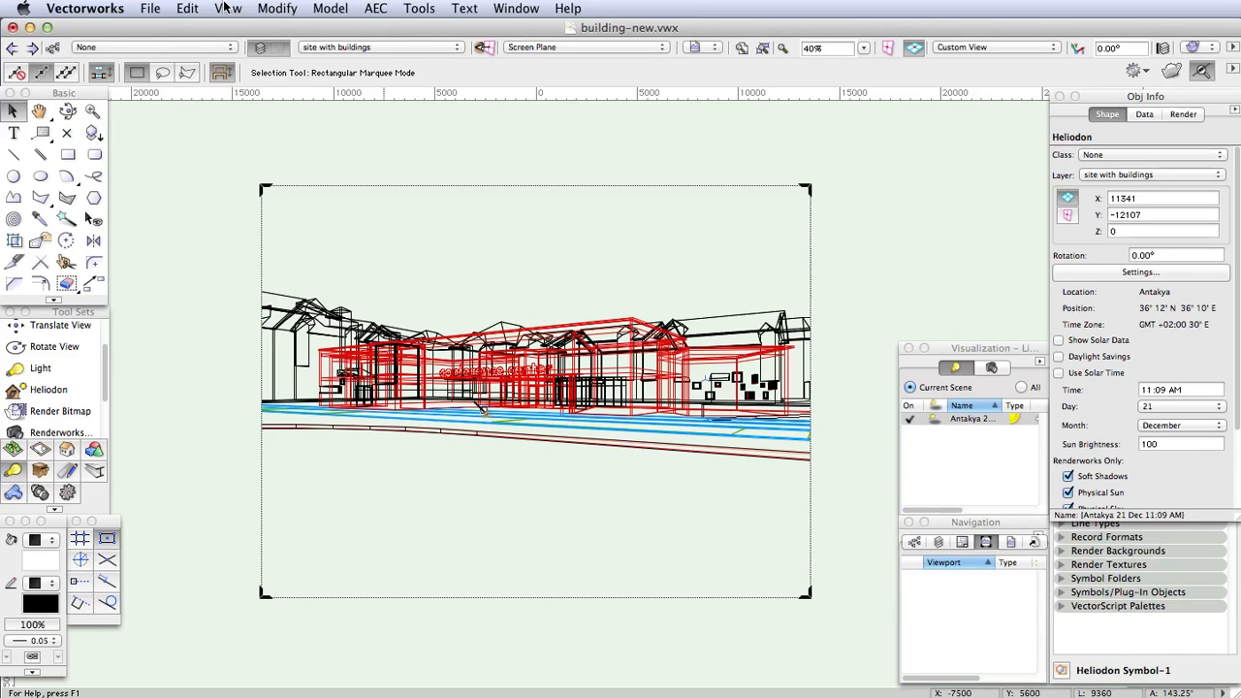
click(228, 8)
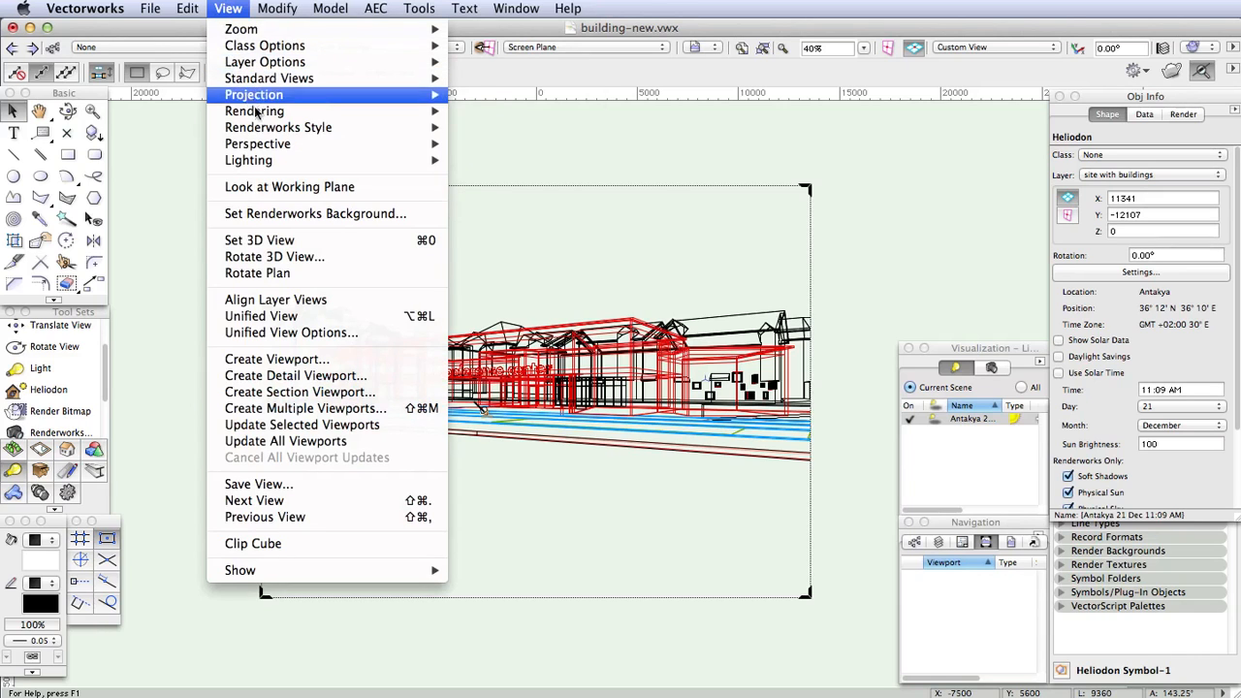
mouse_move(270, 132)
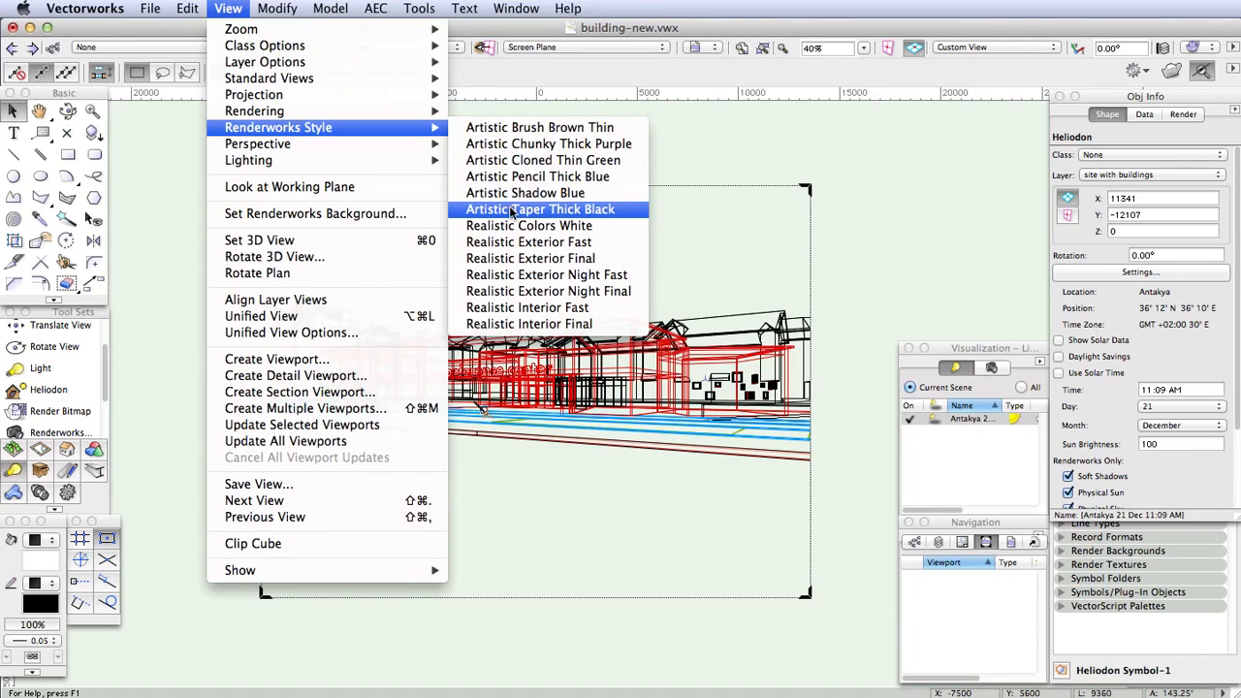
click(625, 262)
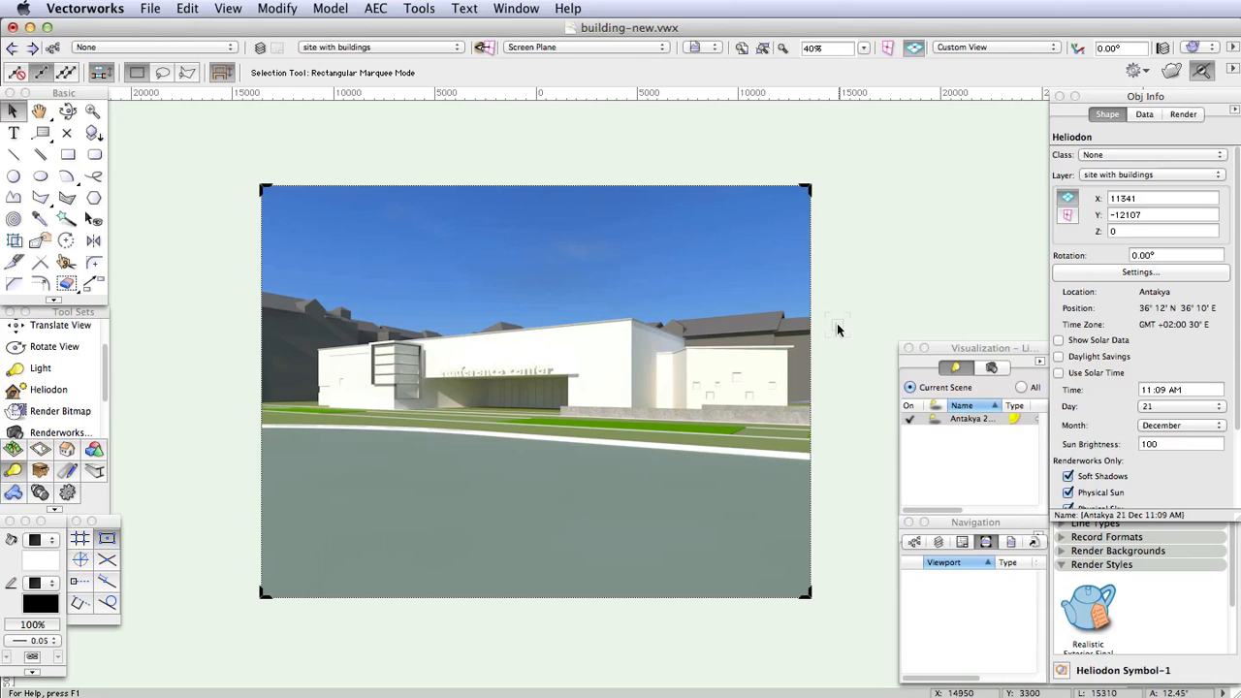
Render the view with the Realistic Exterior Fast Renderworks style, and switch it back to OpenGL
click(229, 8)
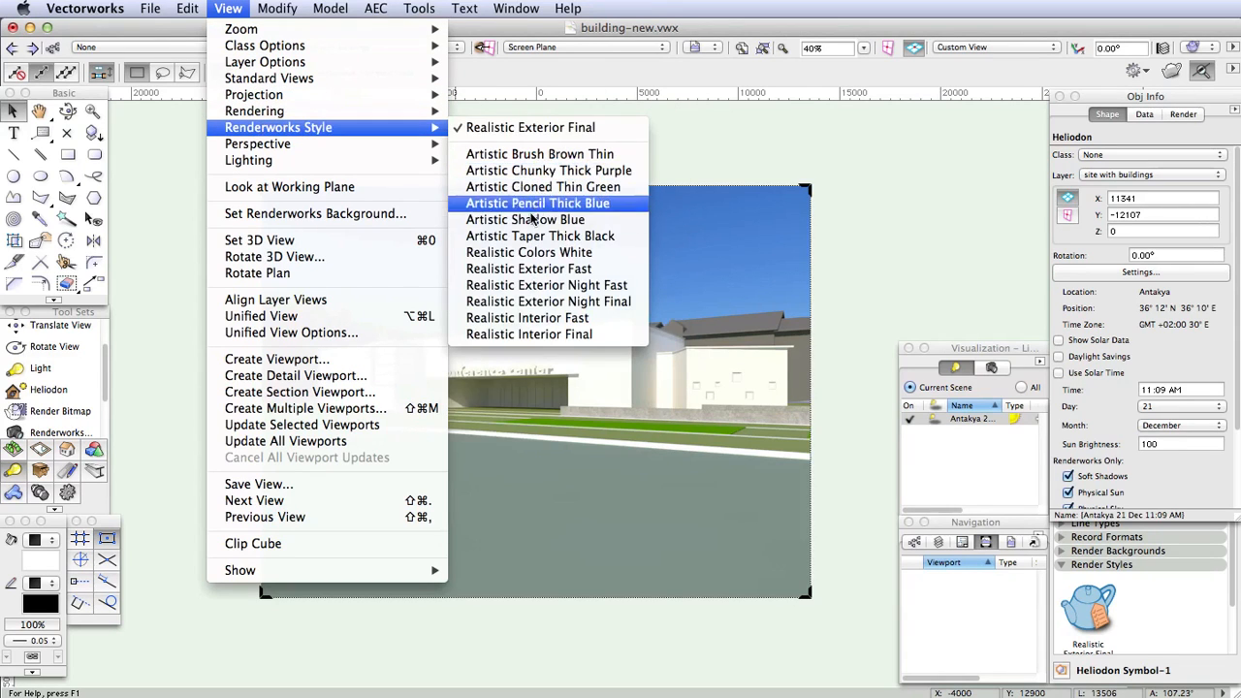
click(531, 275)
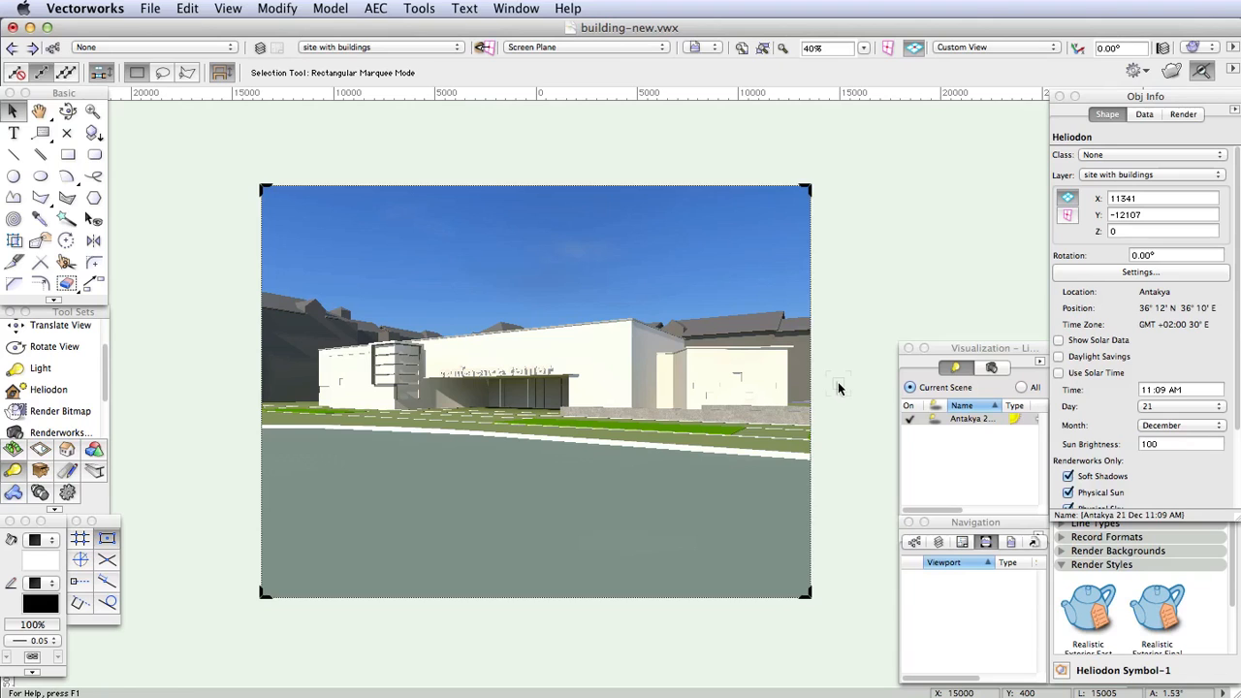
click(228, 7)
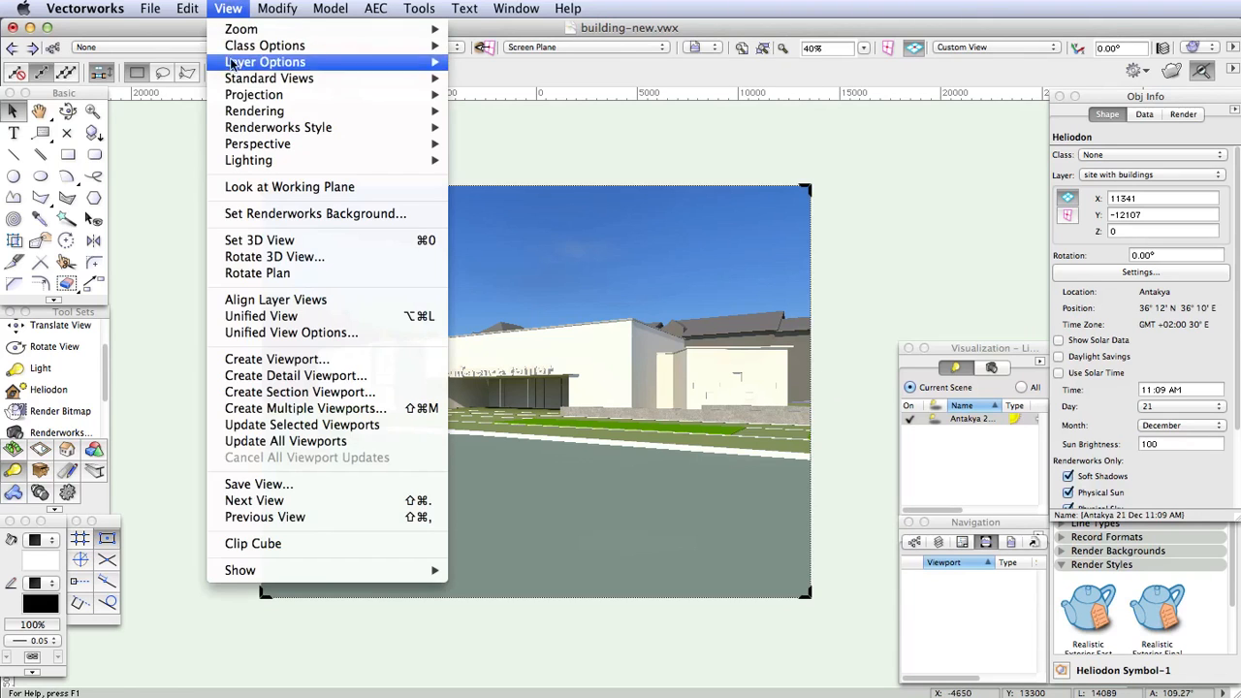
mouse_move(241, 114)
click(527, 195)
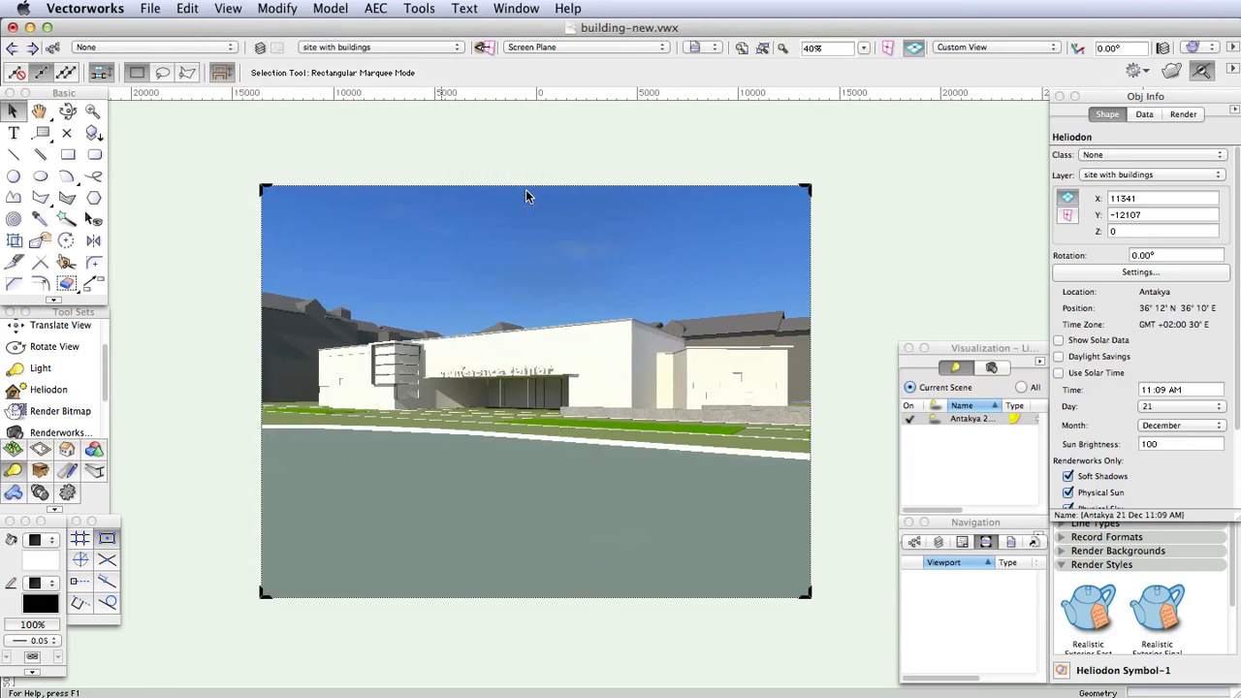
Render the current view again with the Realistic Exterior Fast Renderworks style
click(228, 8)
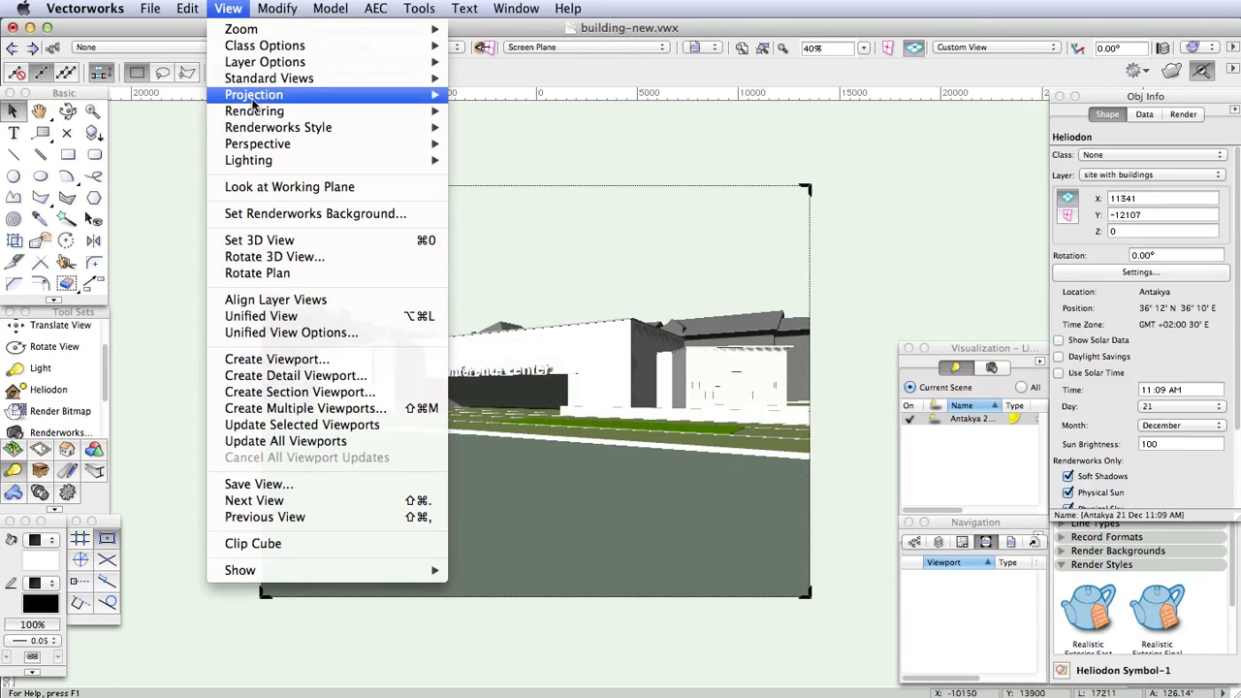
mouse_move(257, 127)
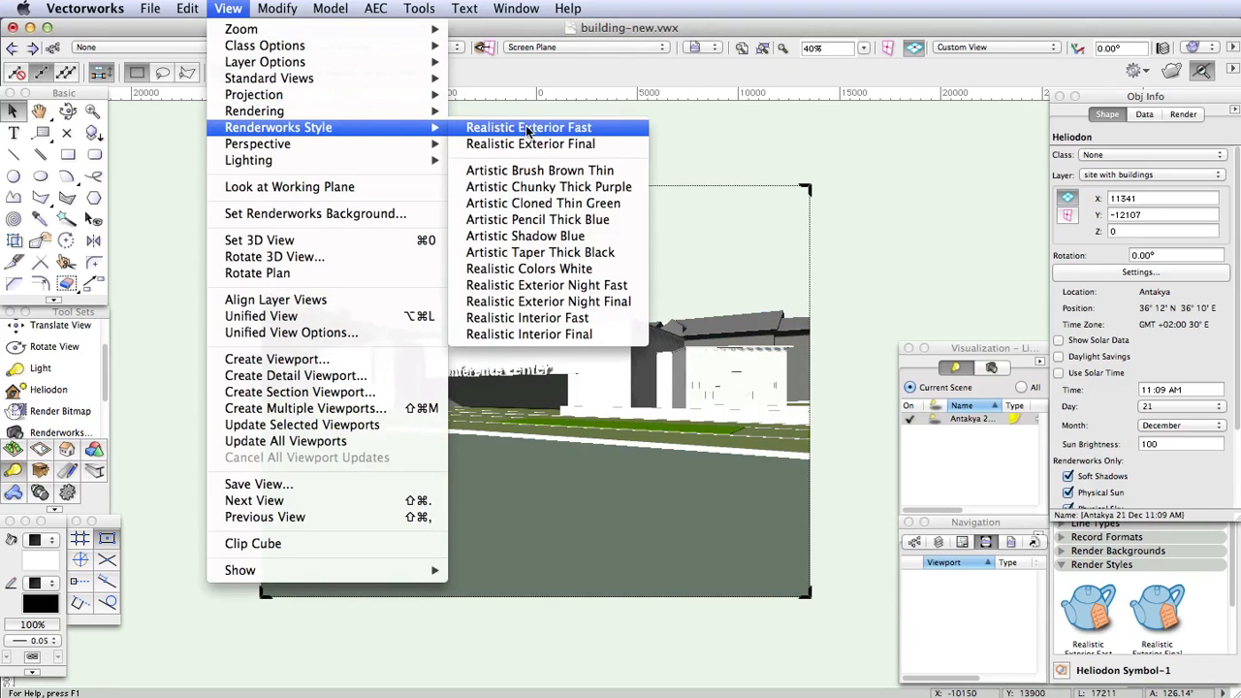
click(514, 126)
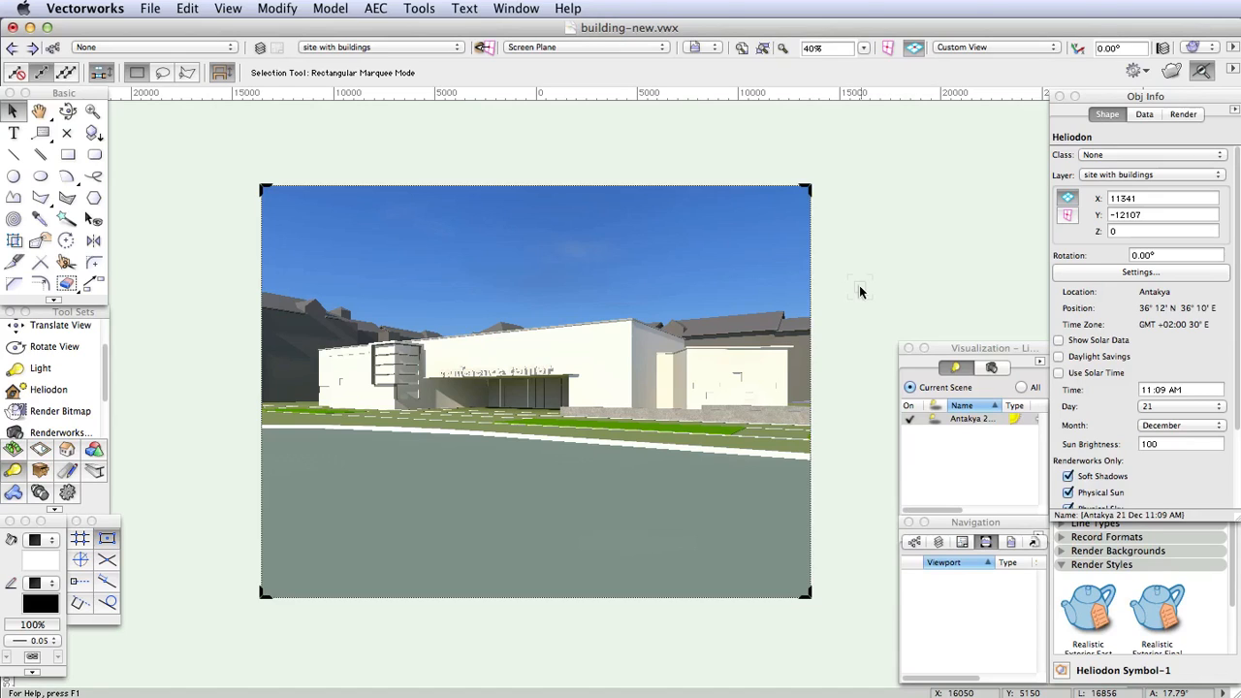
Review the quality, lighting and background settings of the Realistic Exterior Fast render style from the Resource Browser, leaving the style unedited
click(1198, 601)
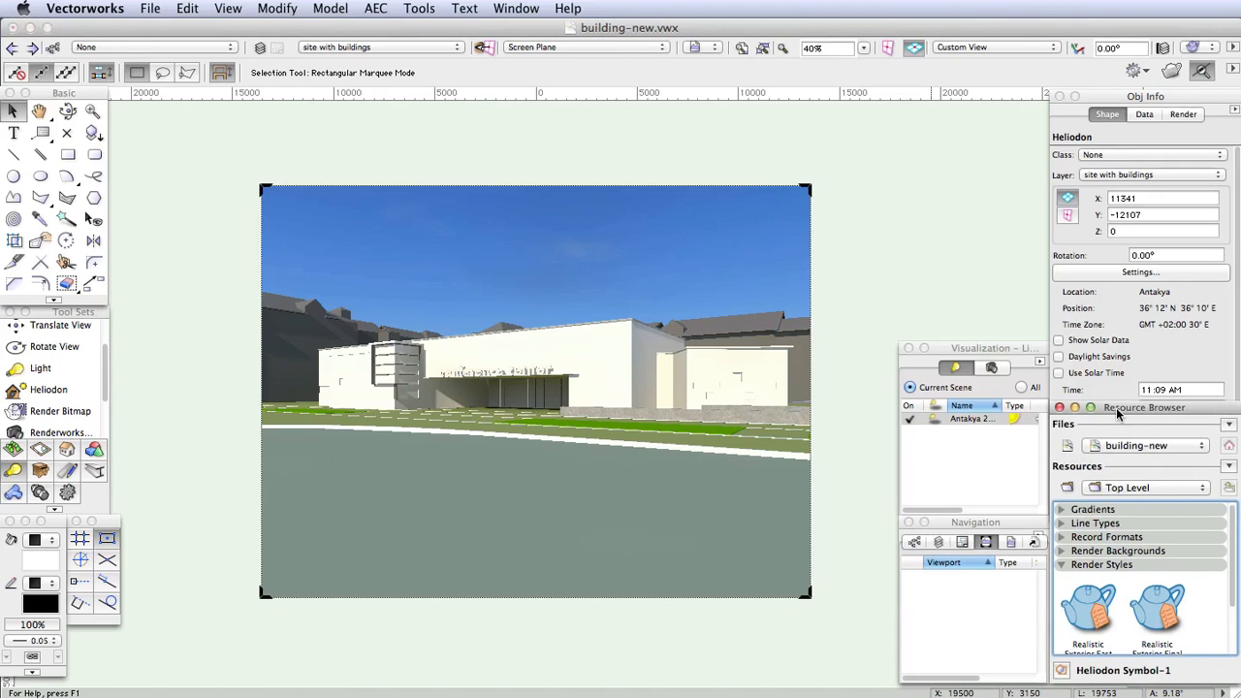
drag(1115, 407, 532, 186)
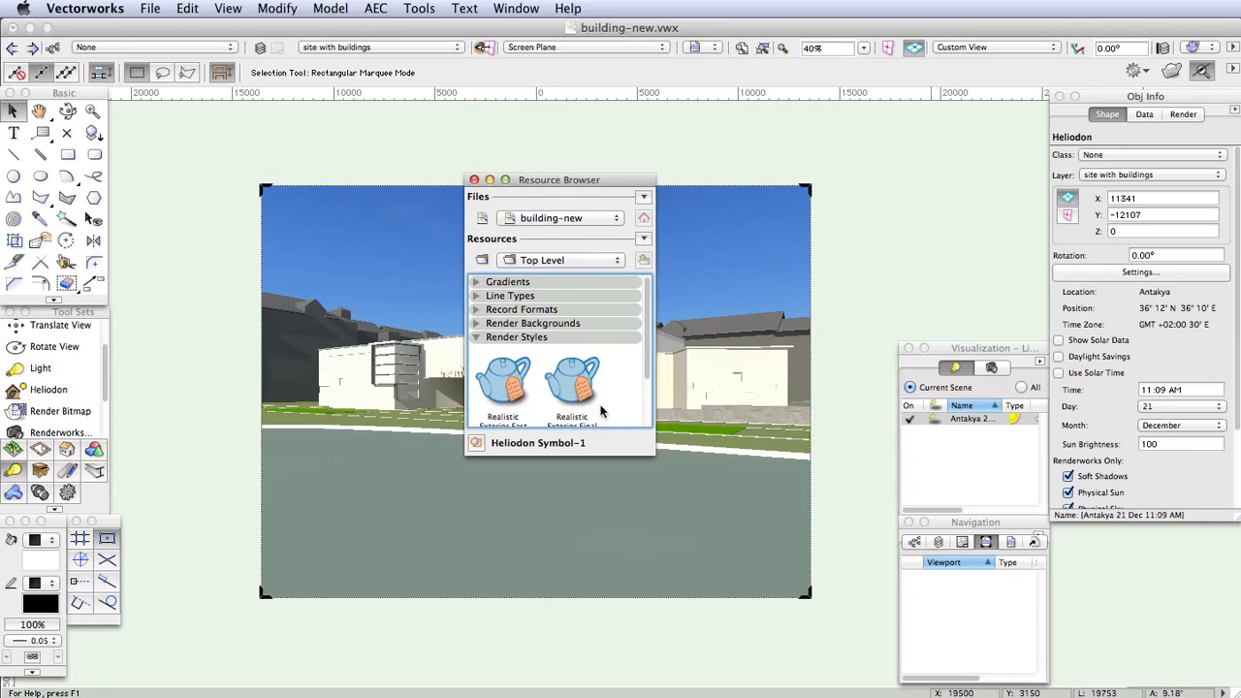
scroll(618, 406, down, 1)
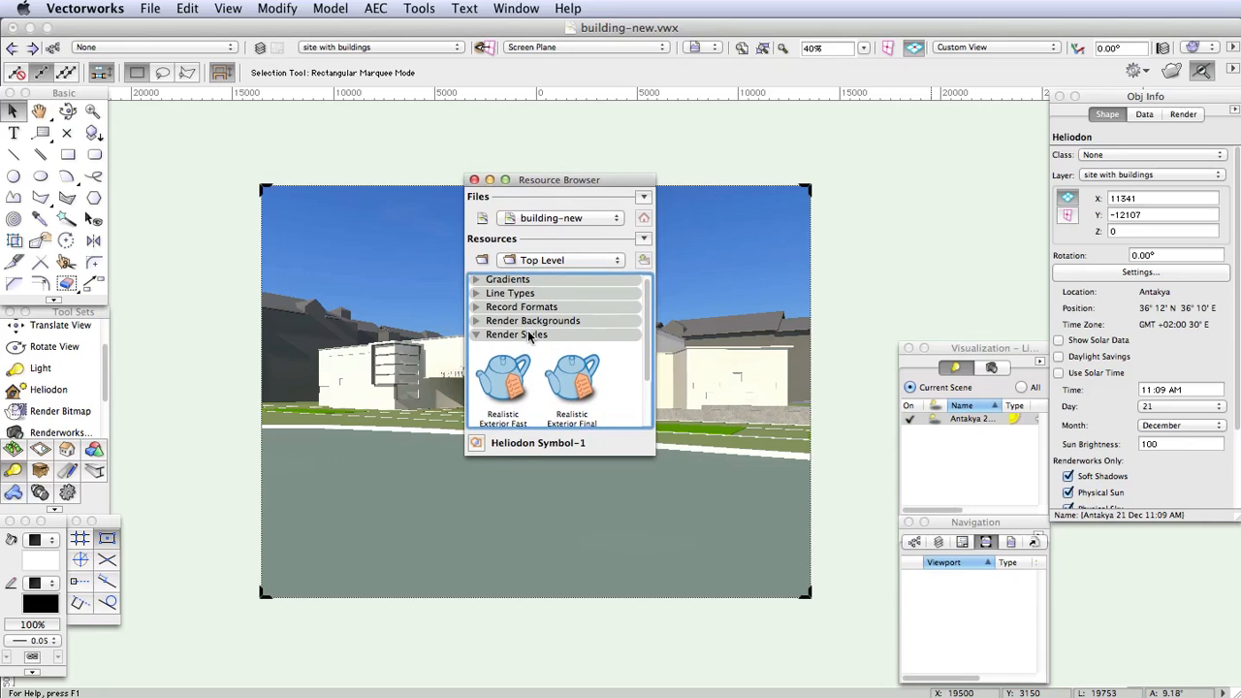
scroll(617, 382, down, 1)
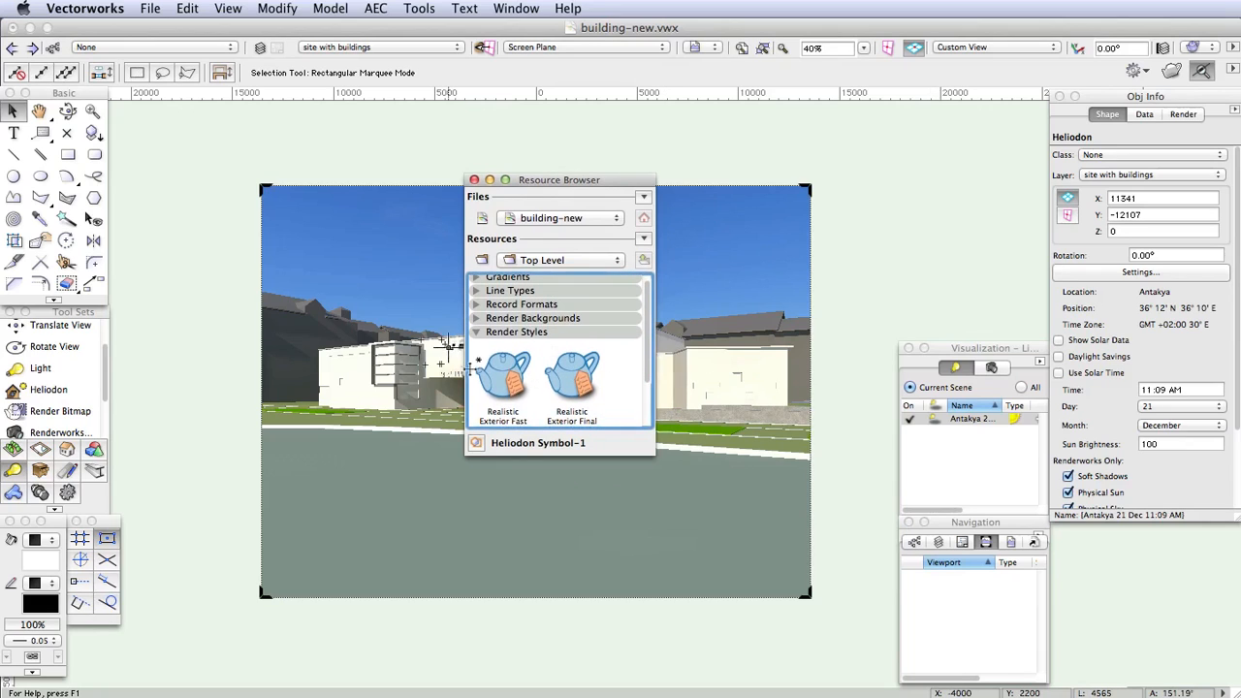
right_click(503, 375)
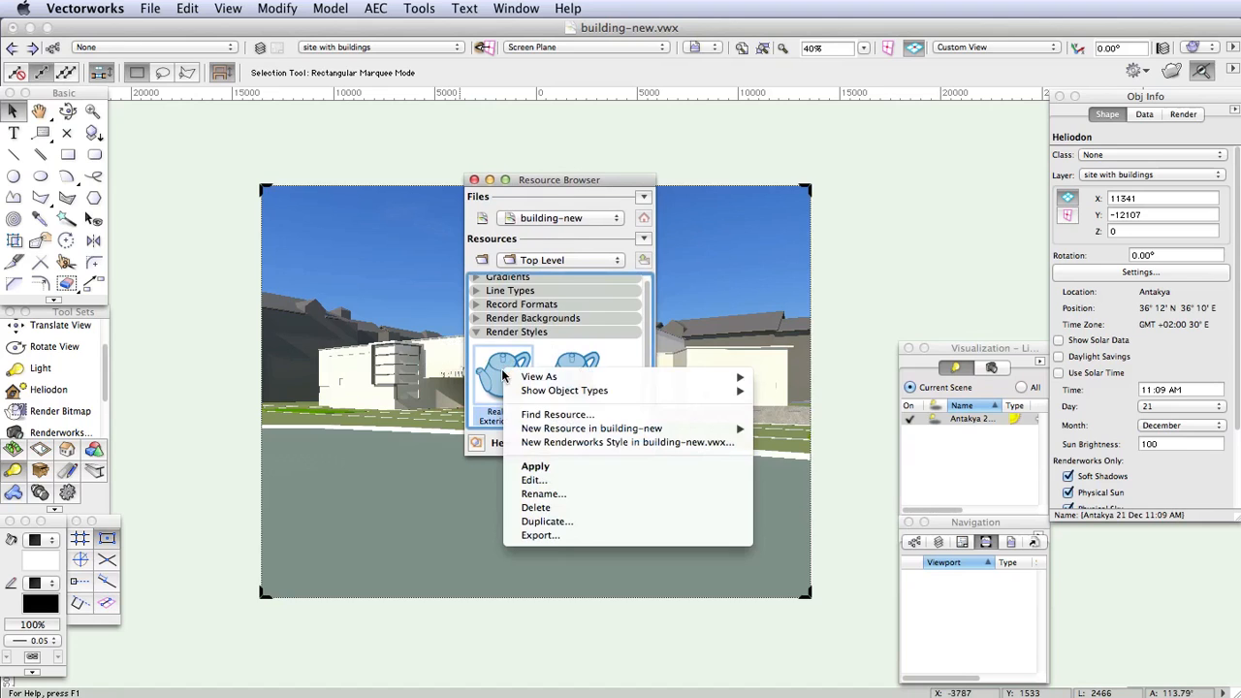
click(536, 480)
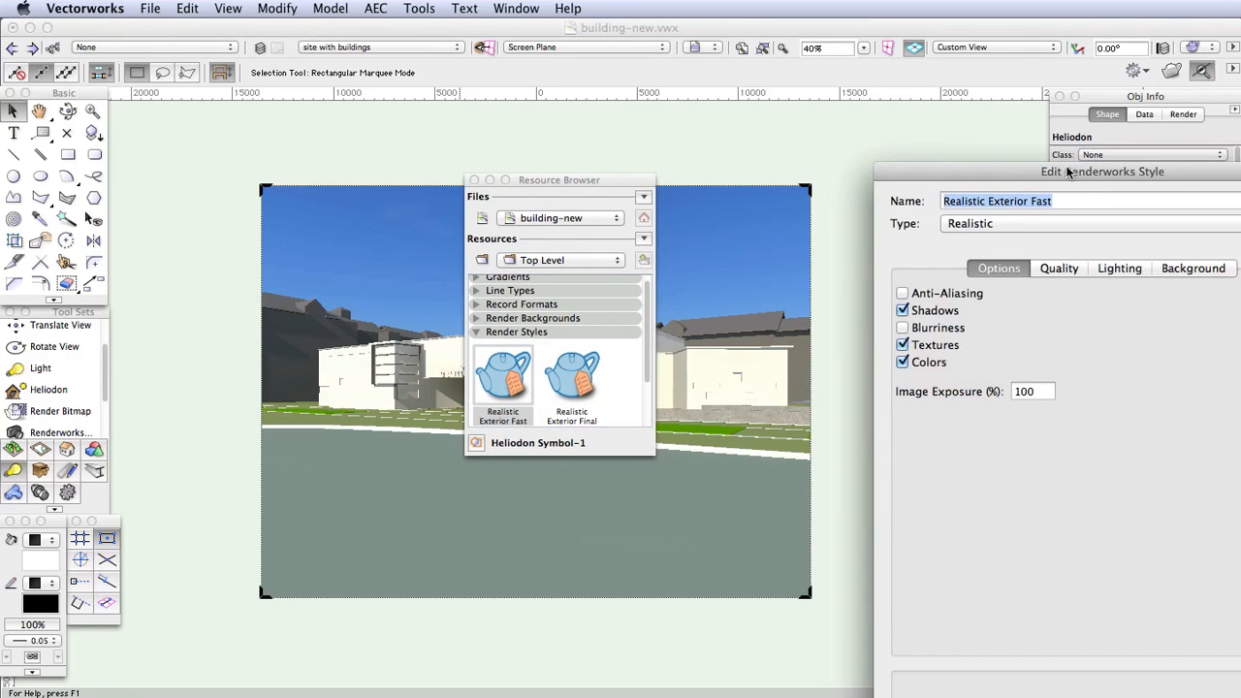
drag(1066, 167, 716, 82)
click(709, 177)
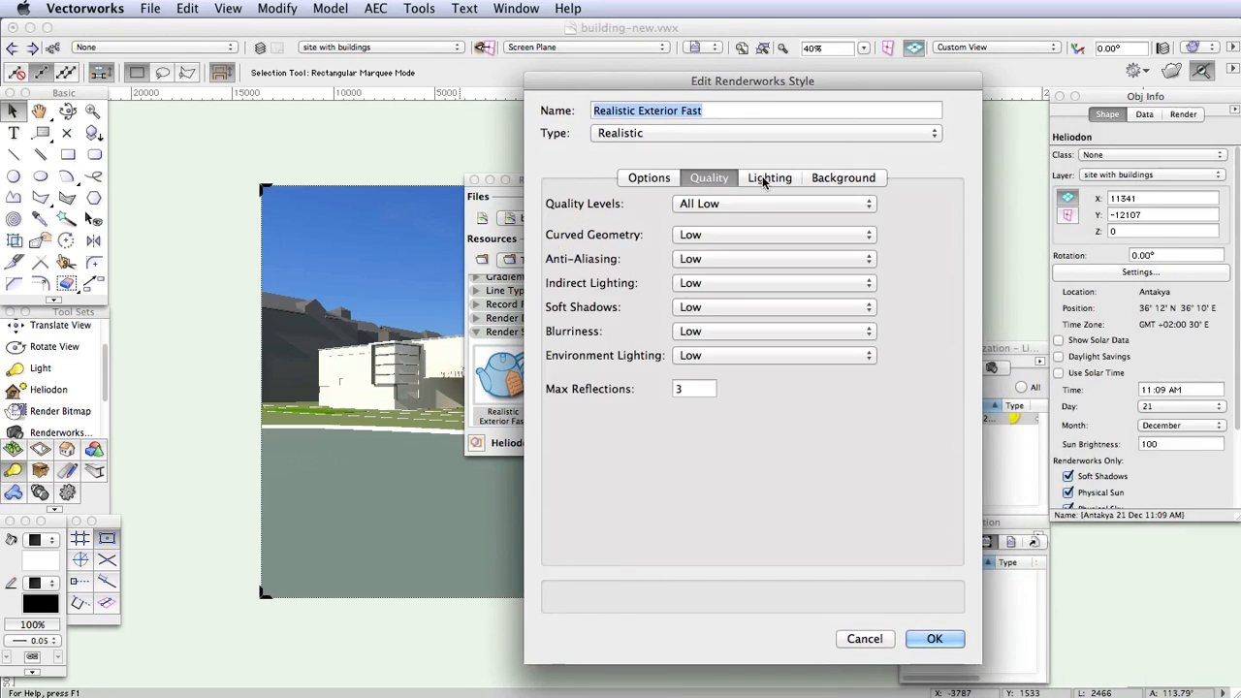
click(767, 177)
click(829, 178)
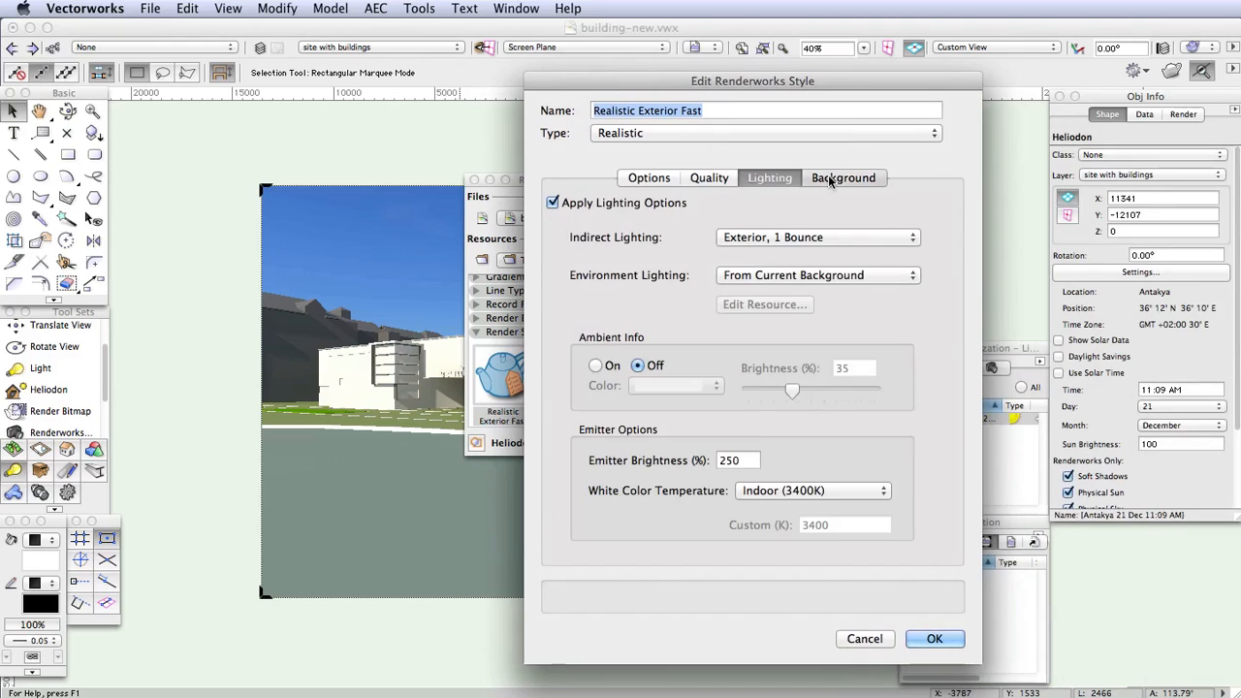
click(866, 640)
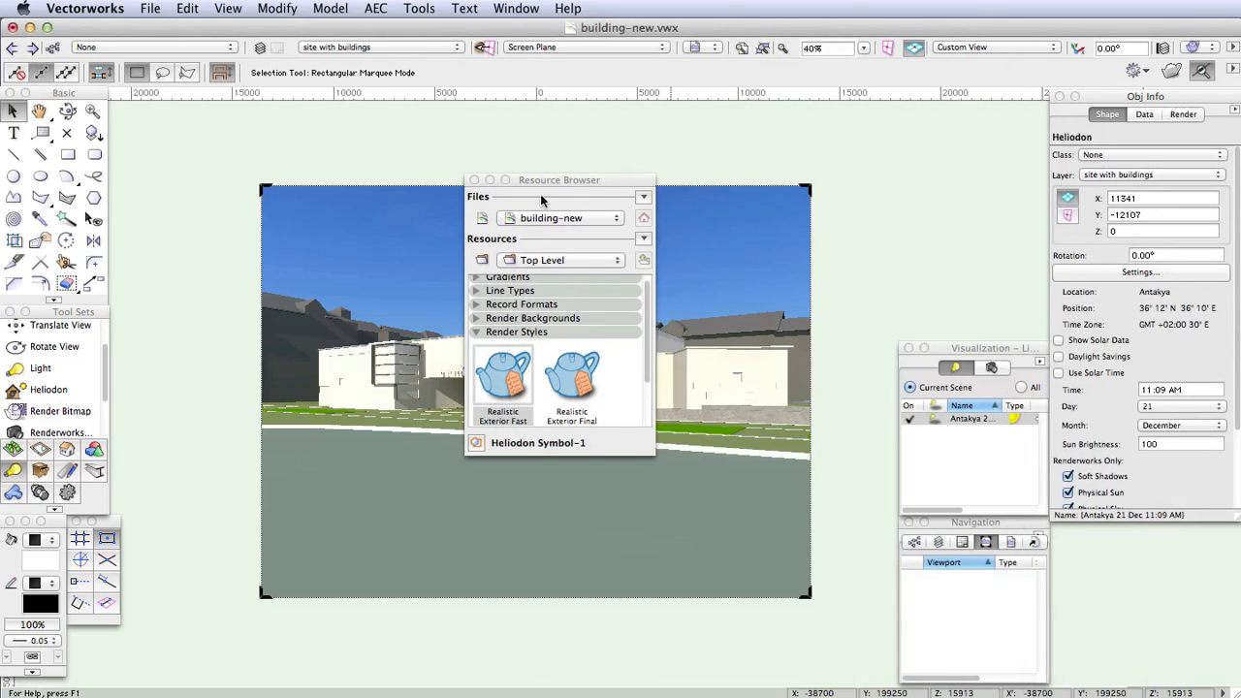
drag(534, 183, 637, 222)
drag(859, 221, 1117, 392)
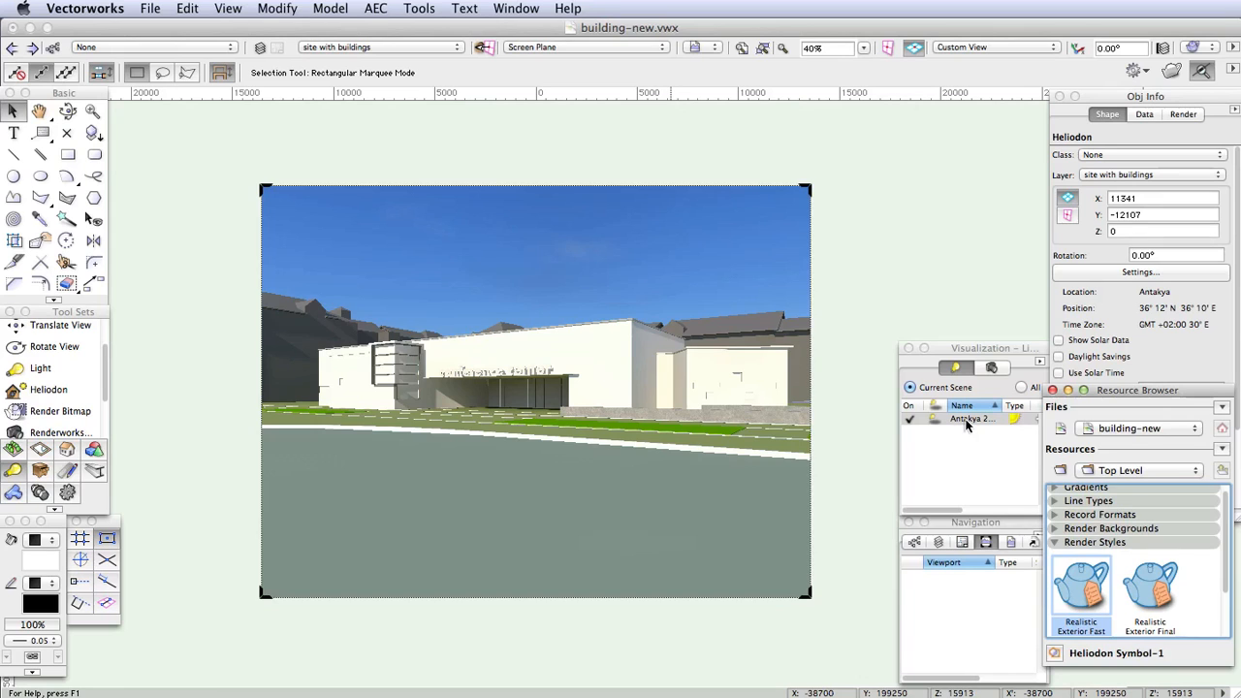
Set the heliodon's month to August and its time to 6:00 PM
click(1148, 358)
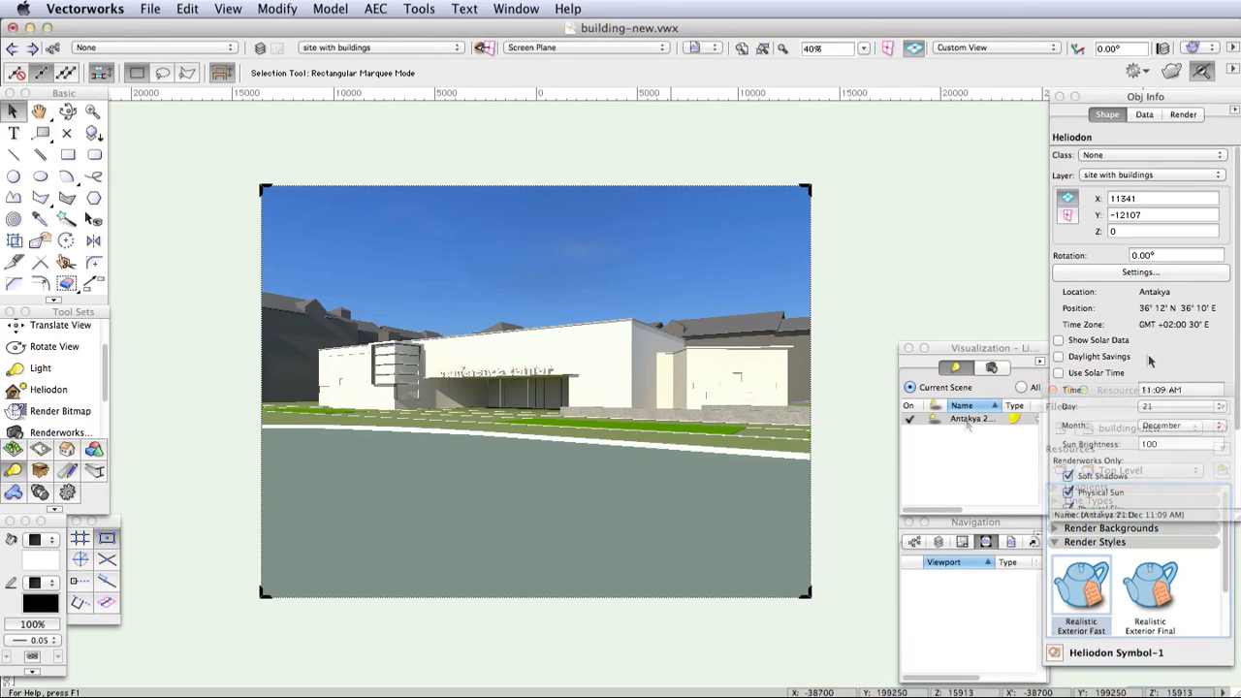
click(1174, 426)
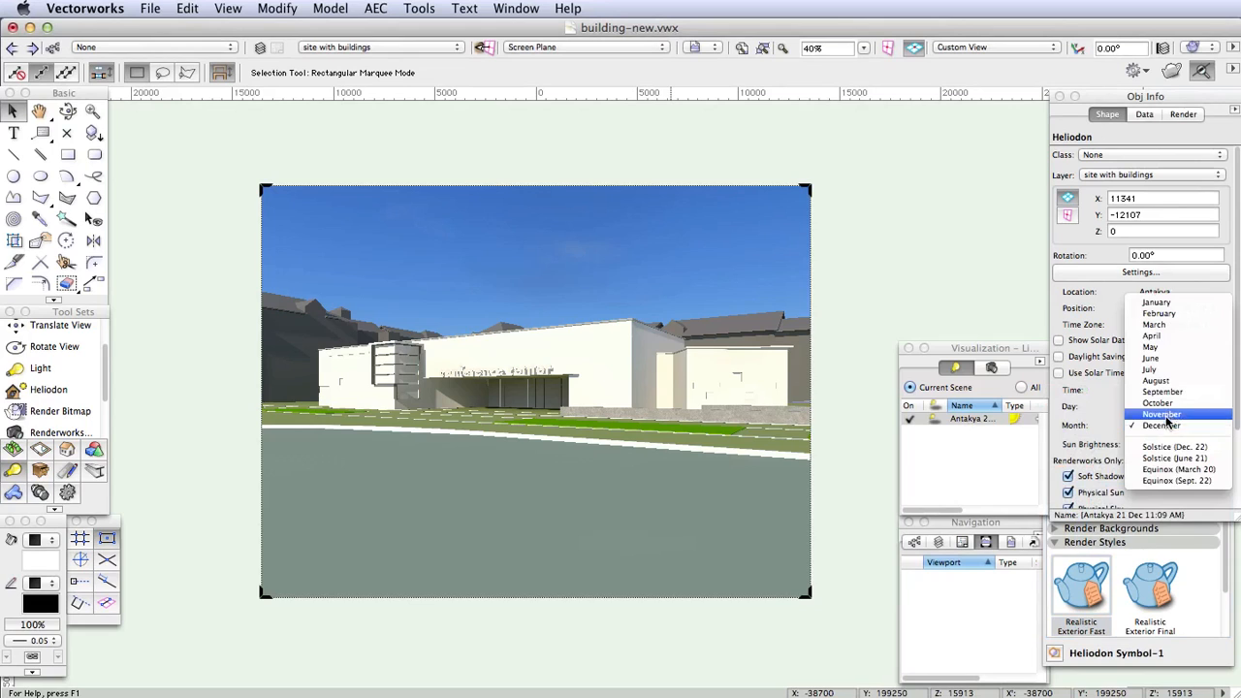
click(1167, 386)
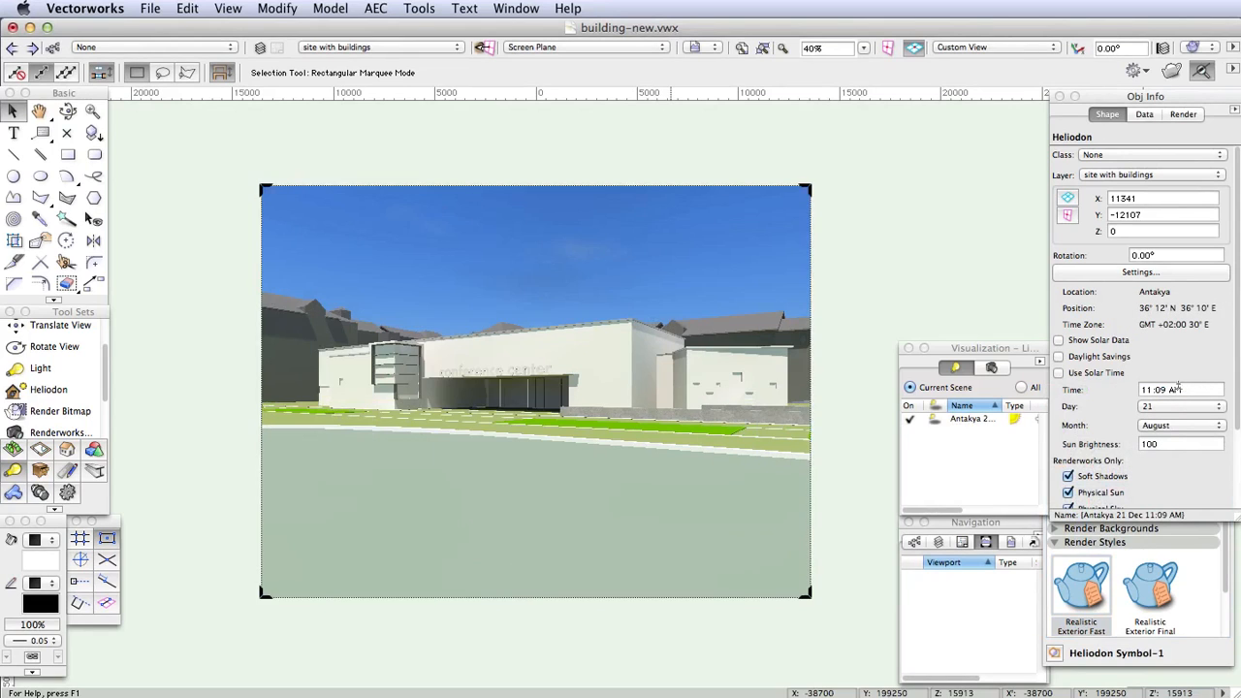
drag(1186, 389, 1119, 380)
text(6pm)
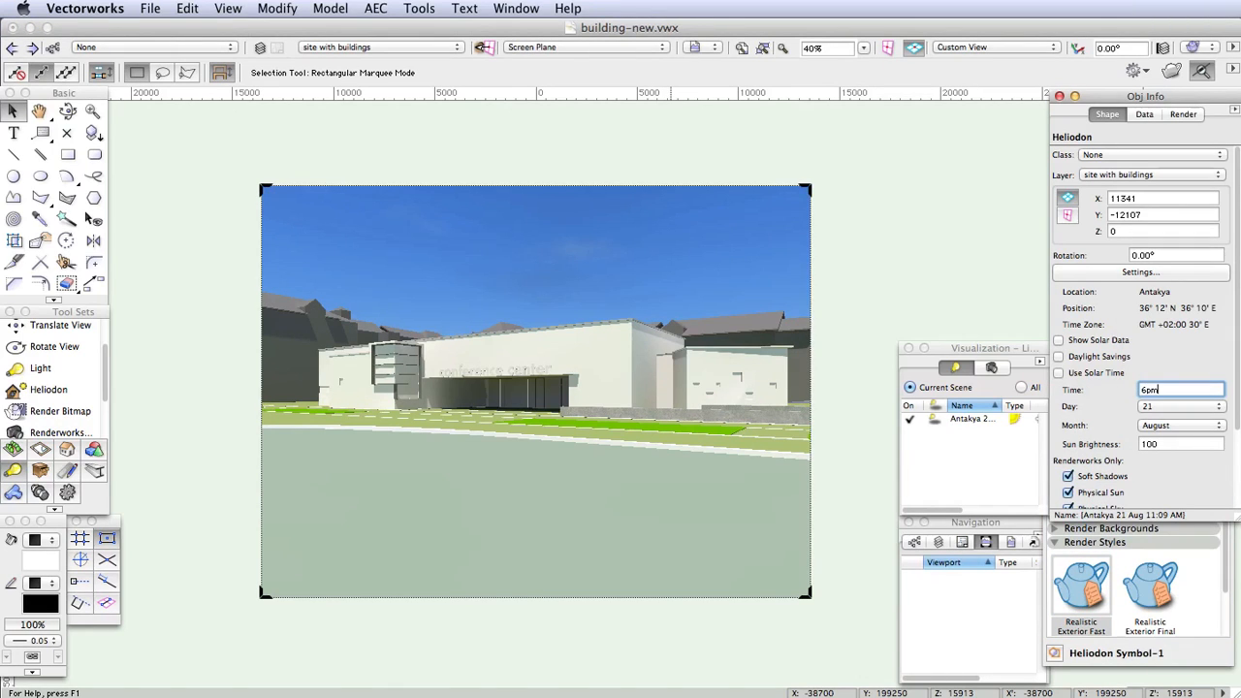
key(Return)
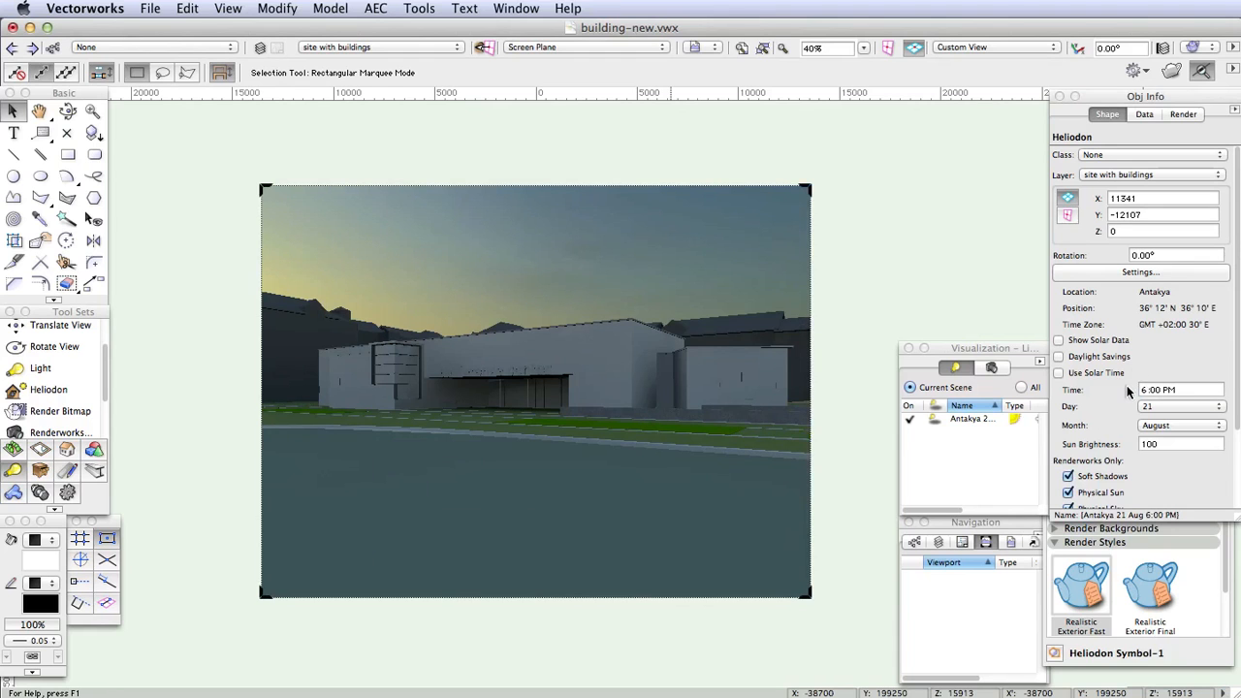
Set the heliodon's time to 3 PM
scroll(1126, 385, down, 3)
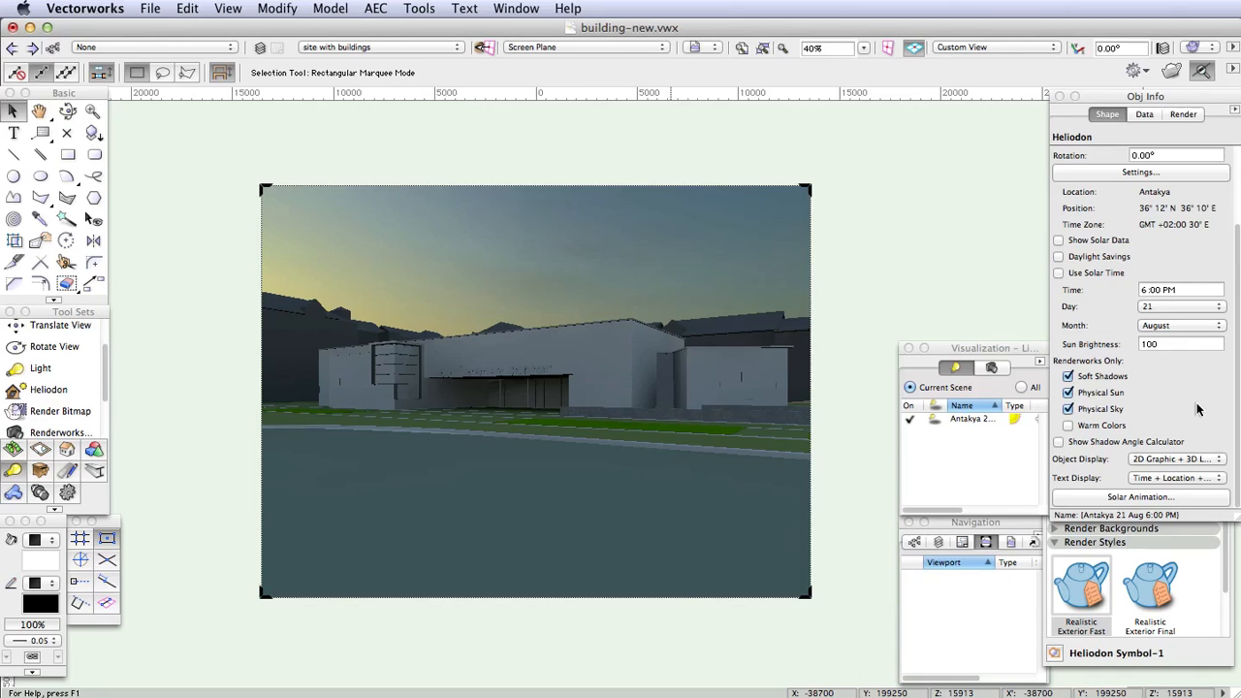
click(1183, 289)
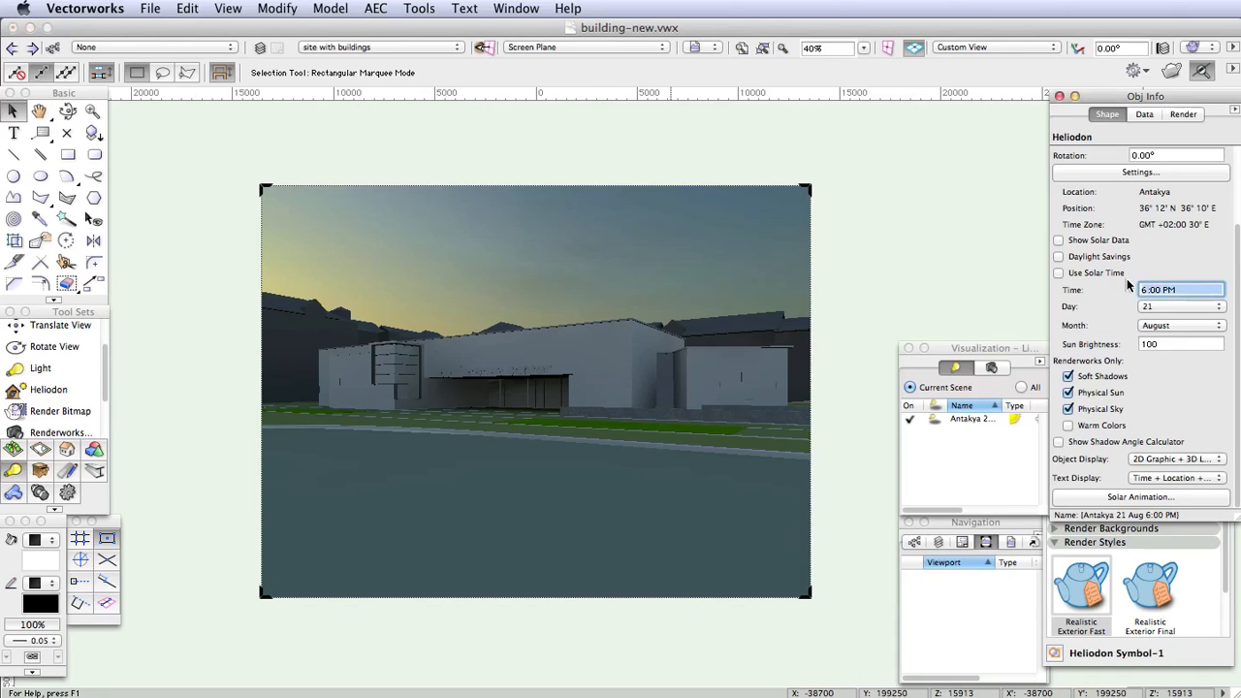
text(3pm)
key(Return)
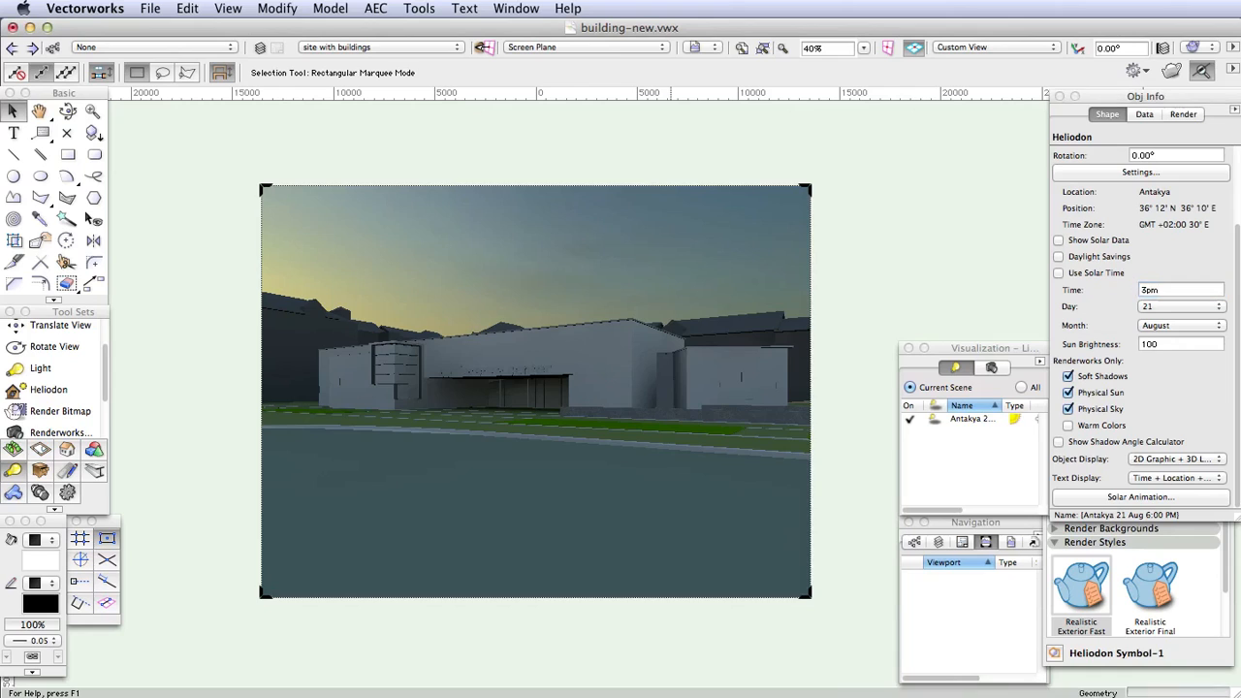